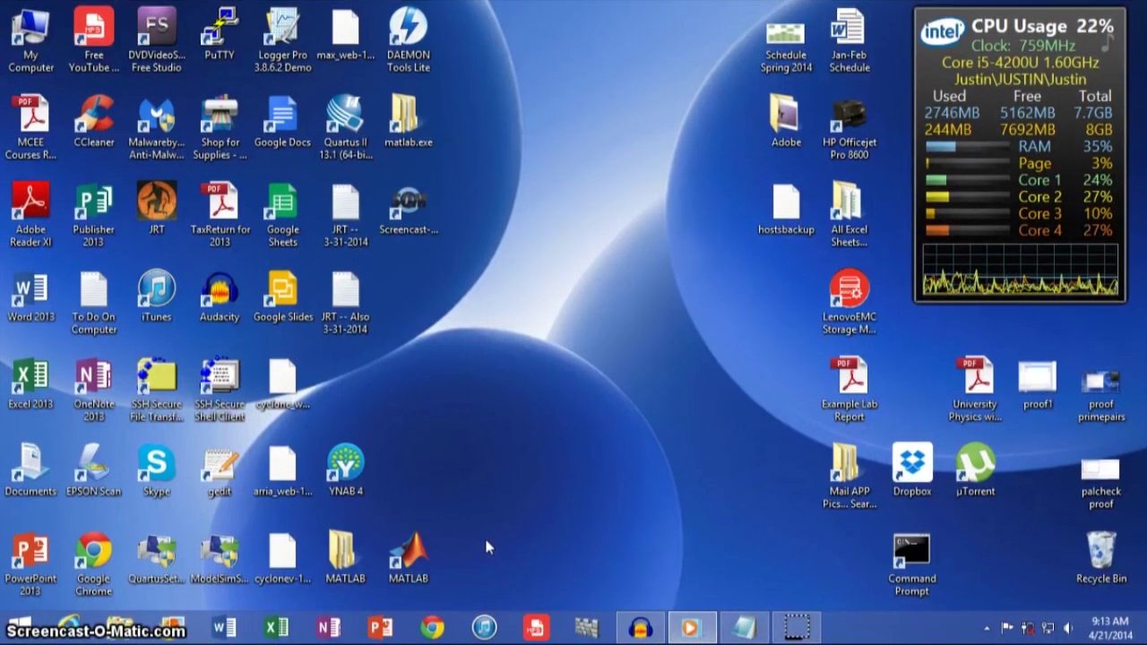
# Step: Open Google Chrome and search the web for "malwarebytes anti-malware"
pyautogui.click(434, 627)
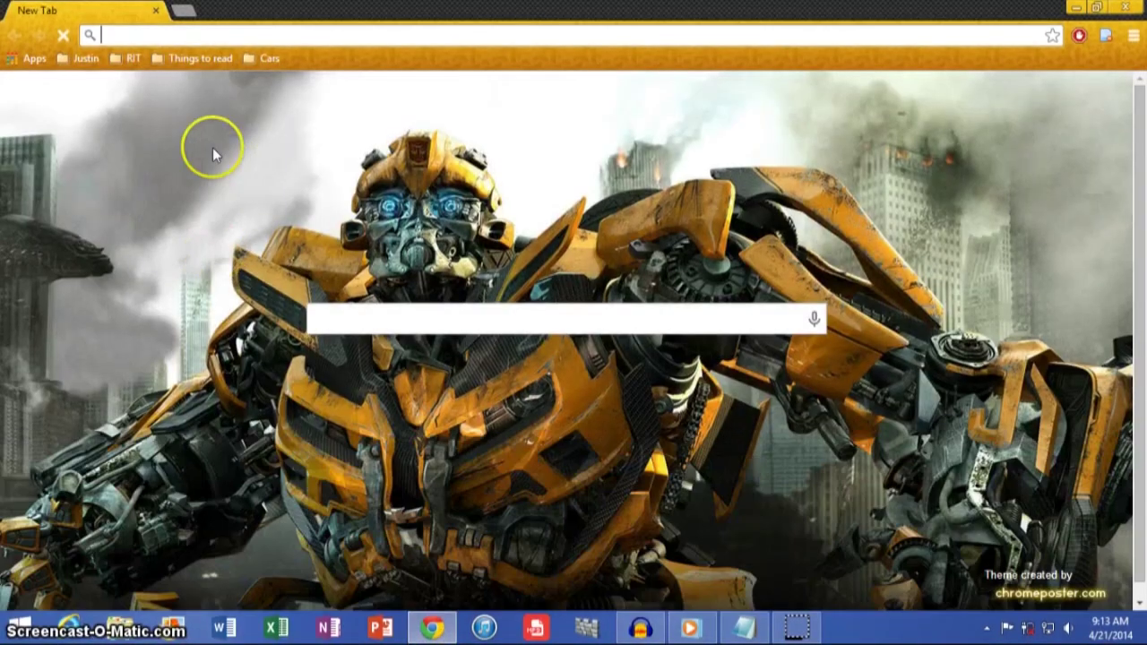
pyautogui.write('malwarebytes')
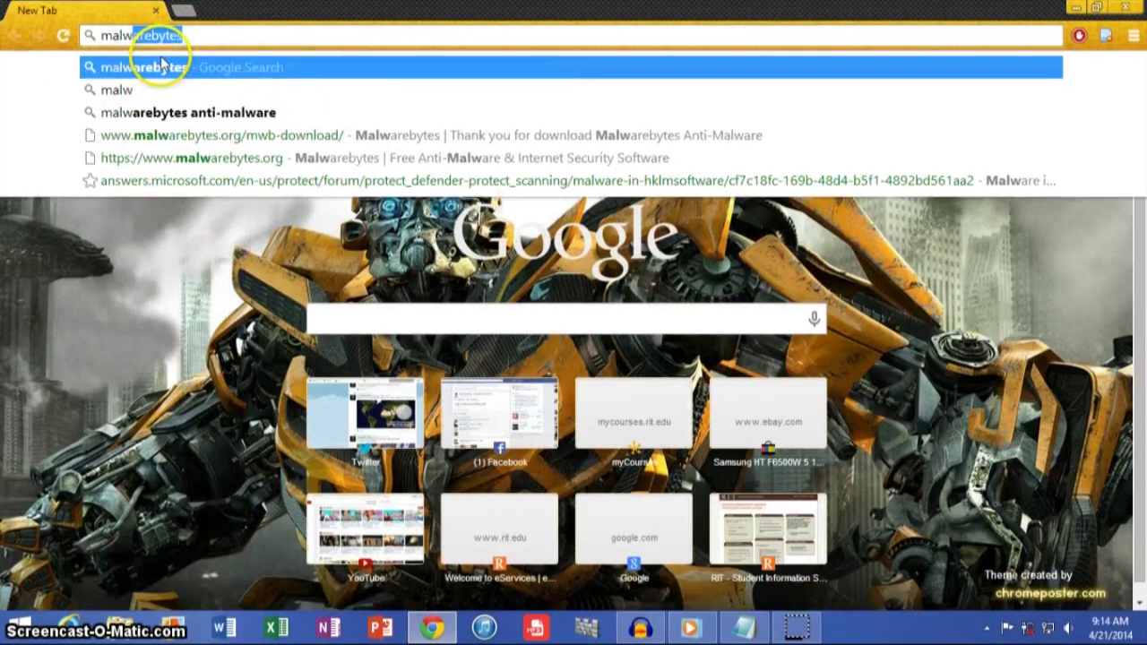
pyautogui.write(' a')
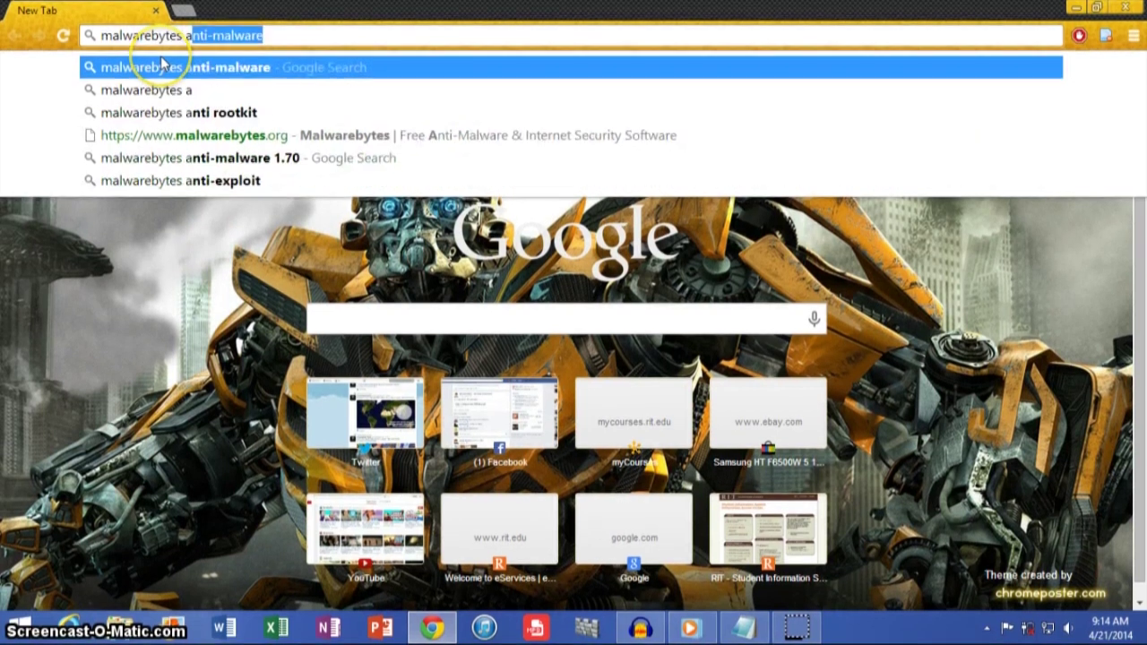
pyautogui.press('Return')
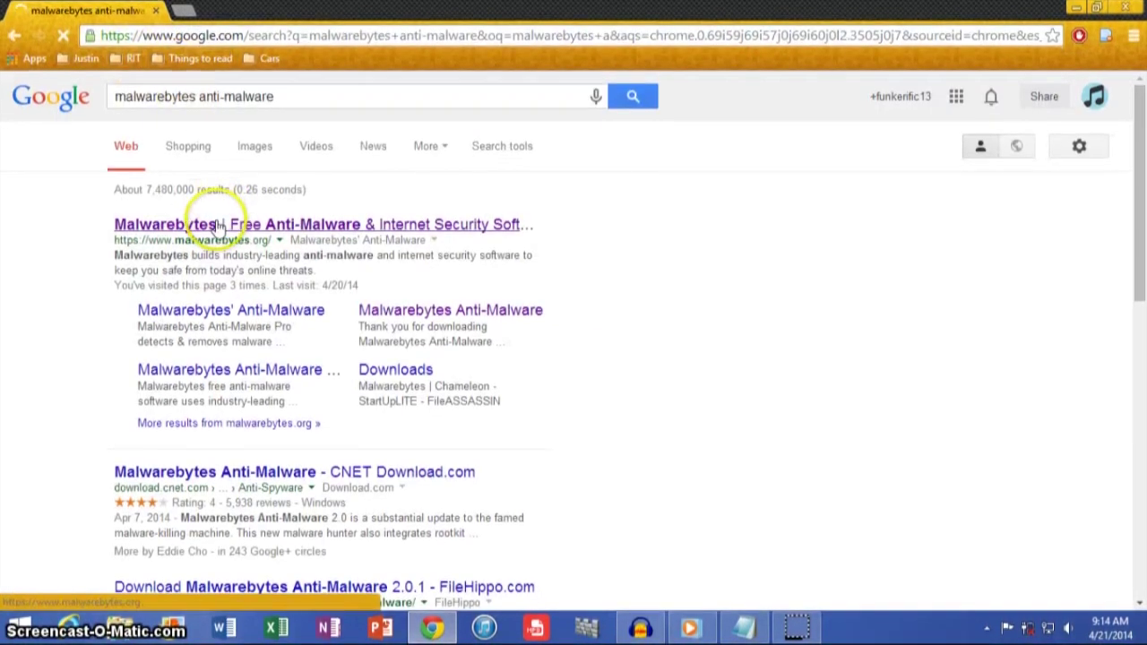
# Step: Open the official Malwarebytes website from the results and download the free version of Malwarebytes Anti-Malware
pyautogui.click(251, 224)
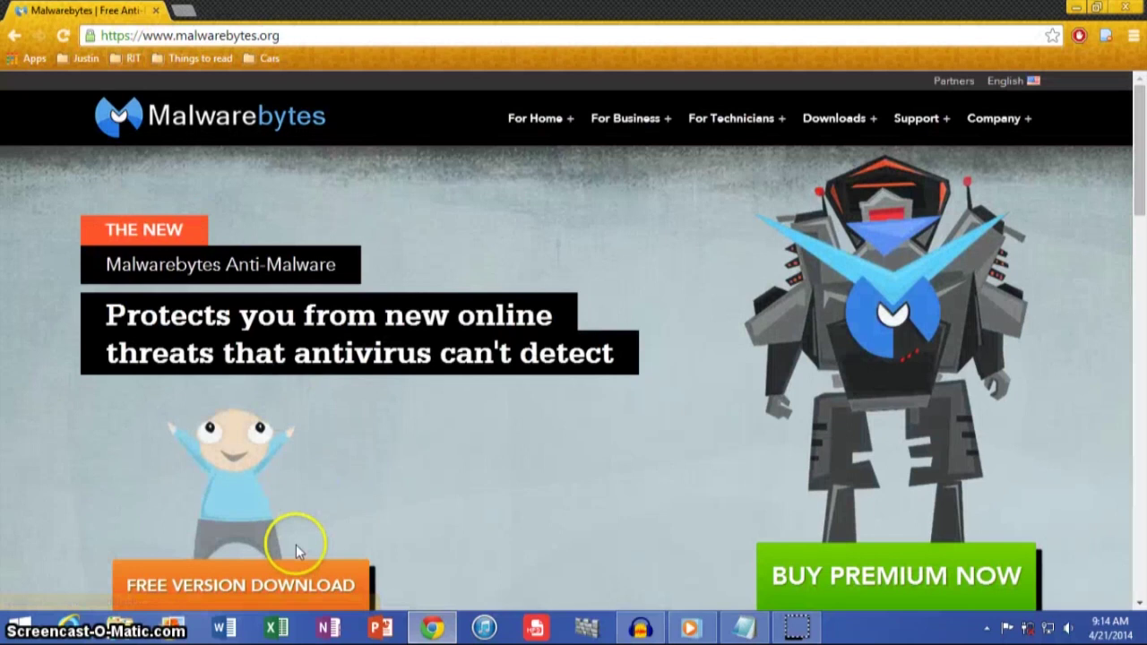
pyautogui.scroll(-1, 294, 512)
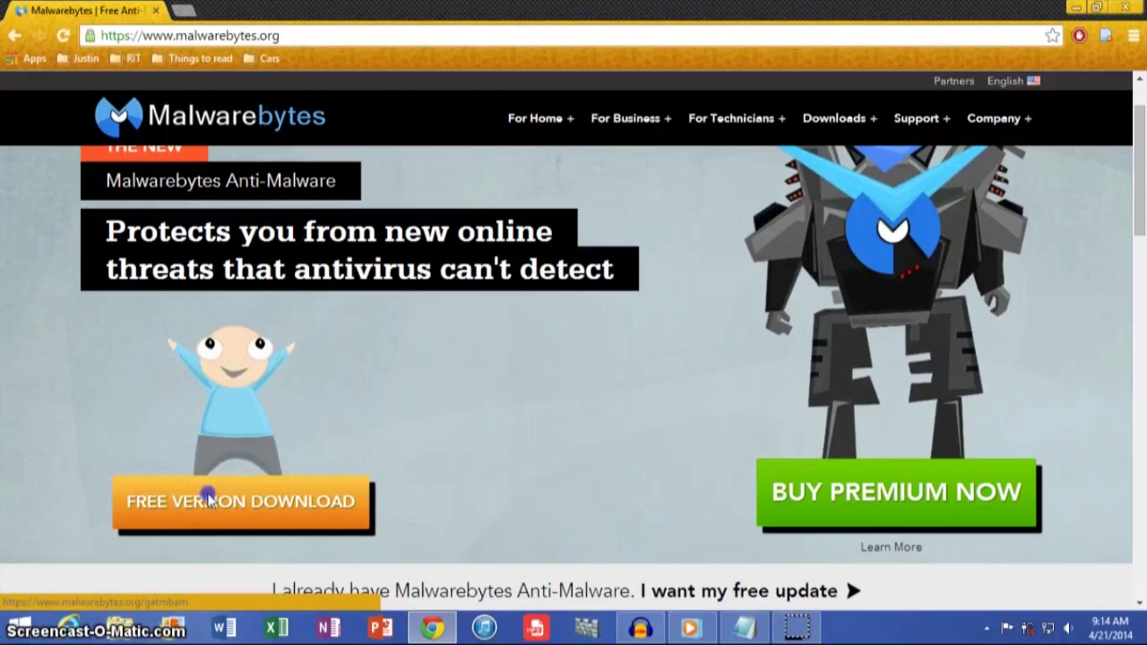
pyautogui.click(224, 507)
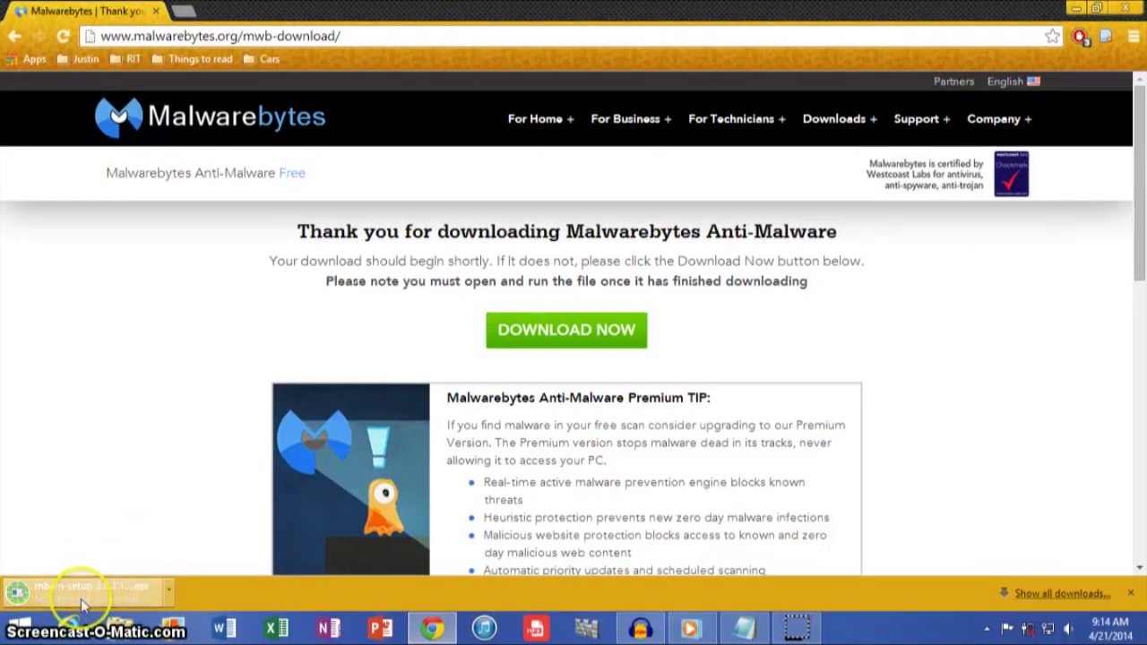
# Step: Run the downloaded Malwarebytes installer in English and accept its license agreement
pyautogui.click(134, 587)
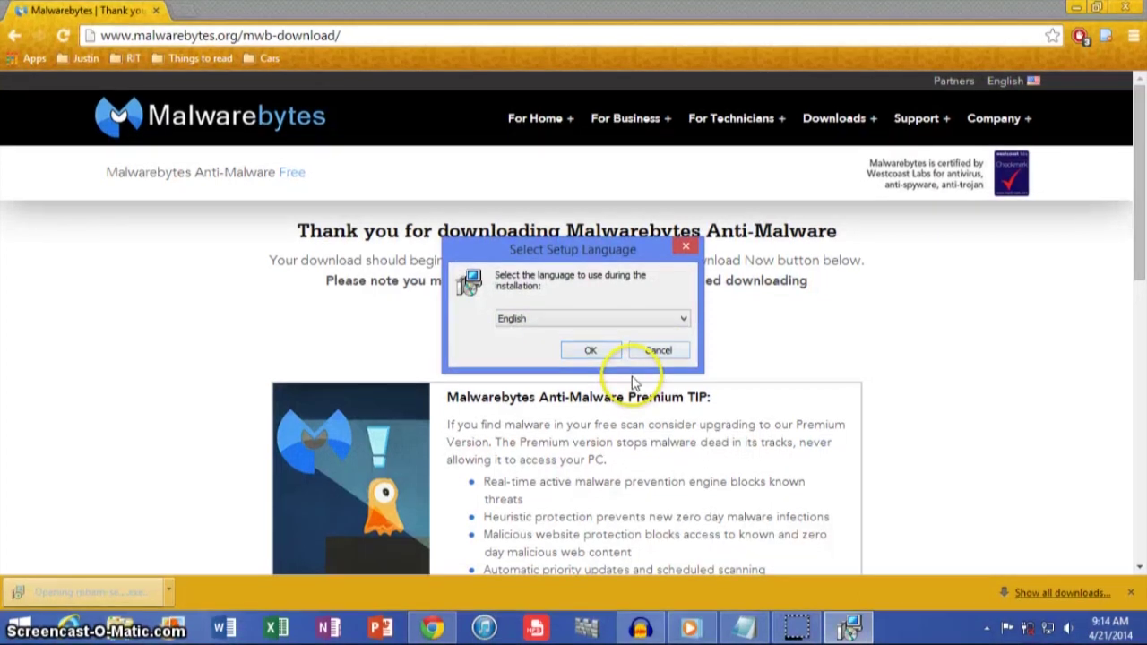
pyautogui.click(524, 350)
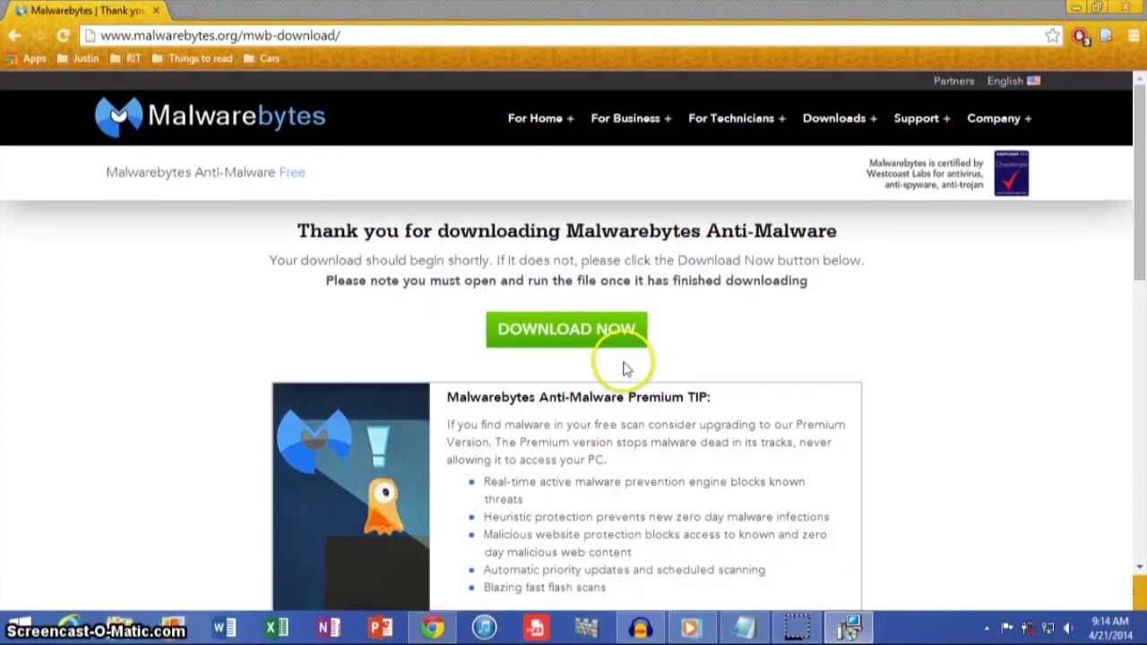
pyautogui.press('Return')
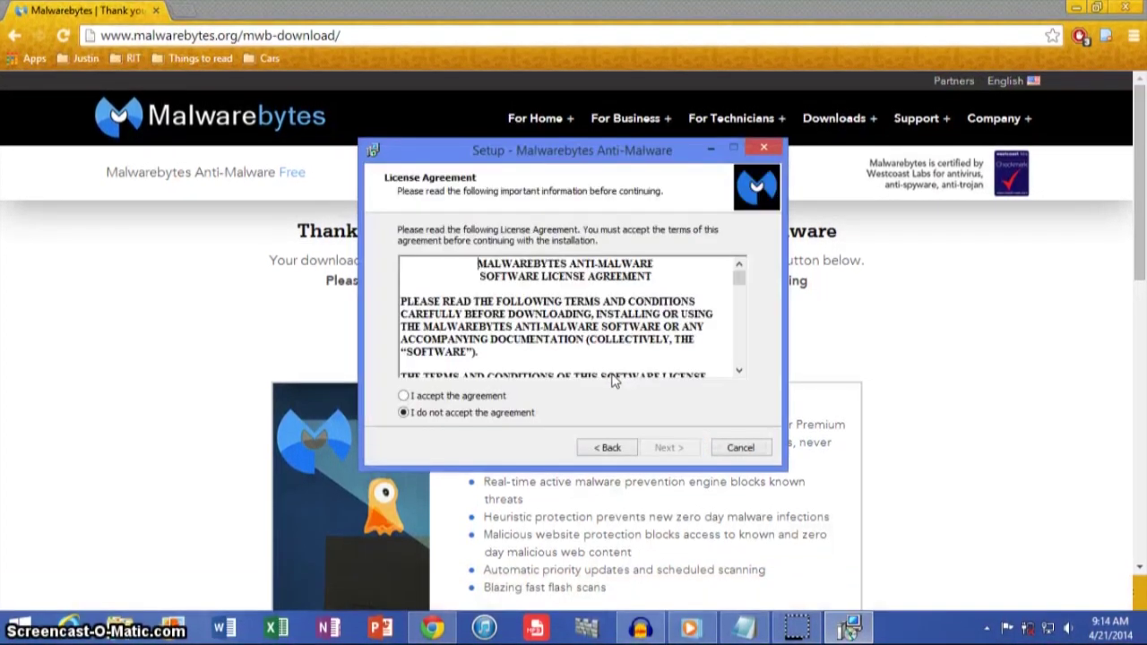
pyautogui.press('Up')
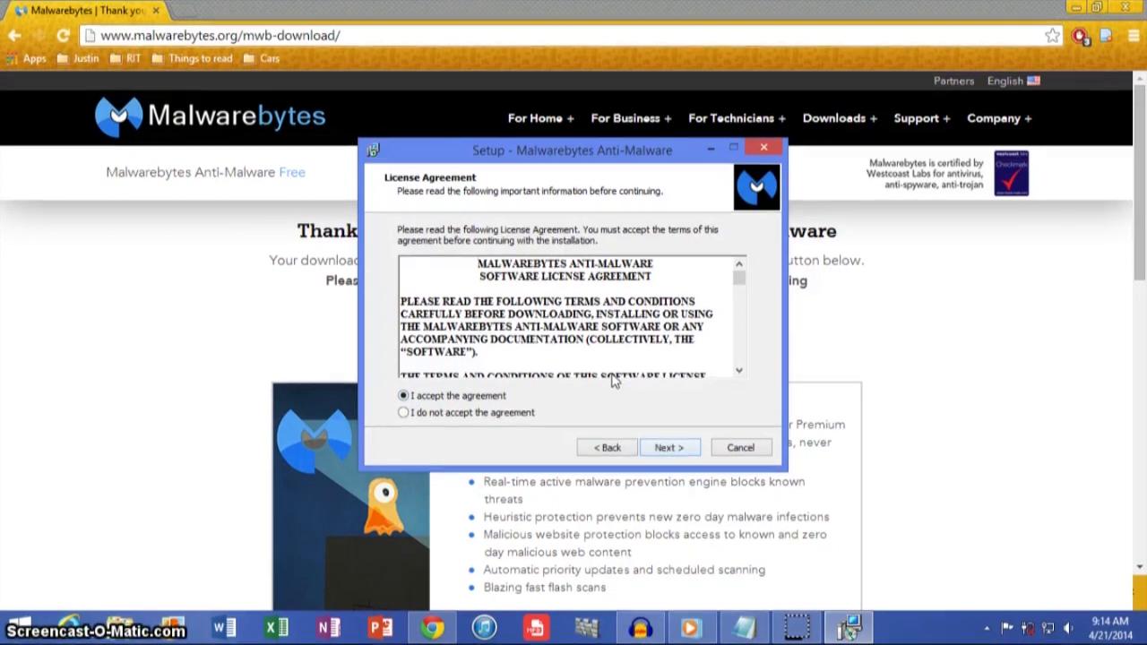
pyautogui.press('Return')
pyautogui.press('Return')
# Step: Keep the default destination and Start Menu folders, and exit the setup at the additional tasks page without installing
pyautogui.click(668, 447)
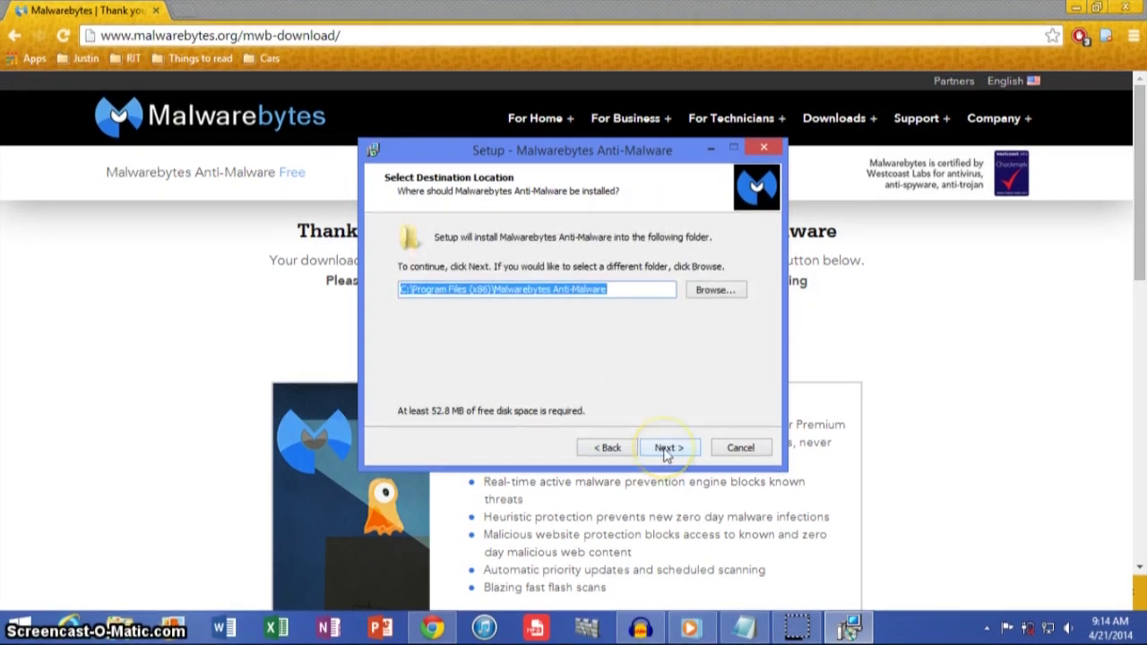
pyautogui.click(668, 450)
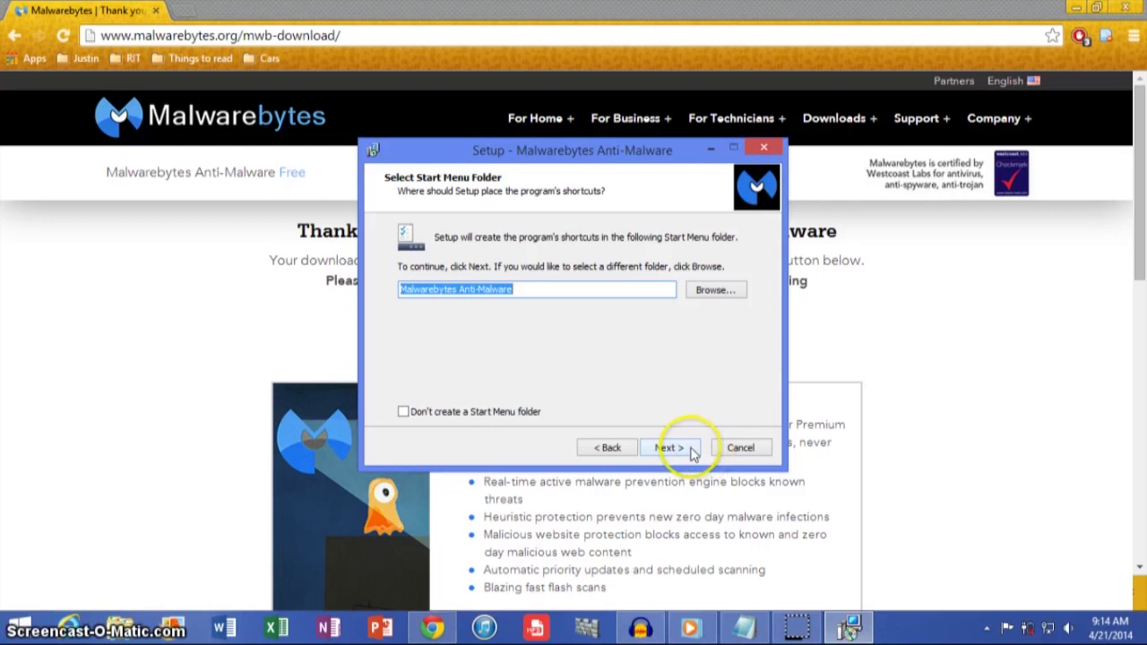
pyautogui.press('Escape')
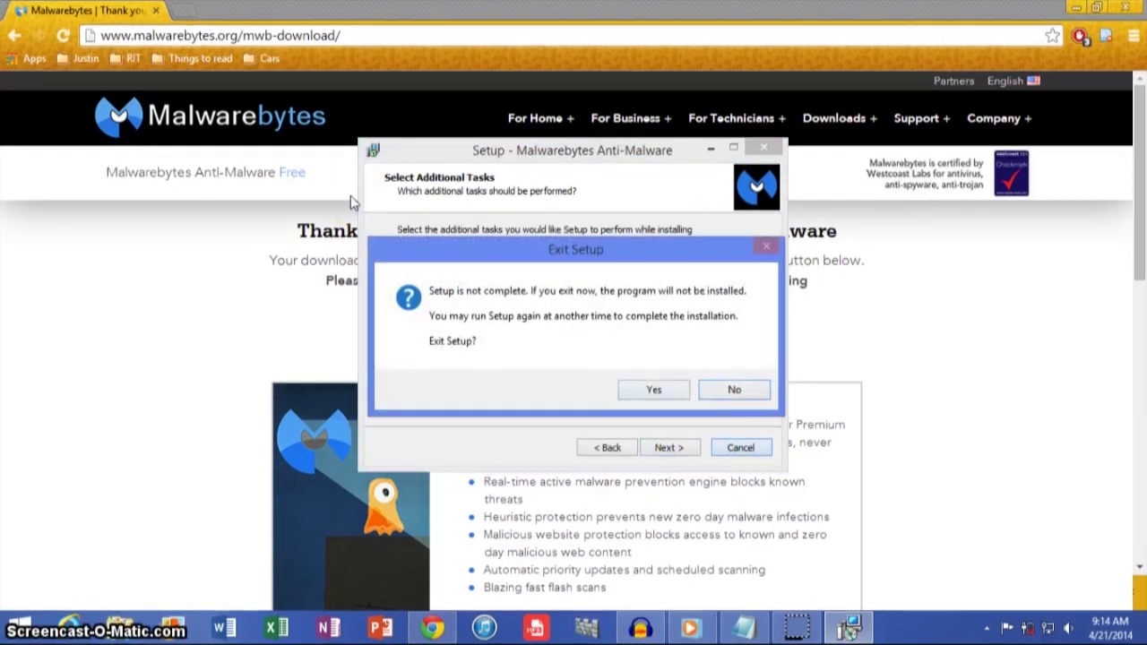
pyautogui.click(654, 388)
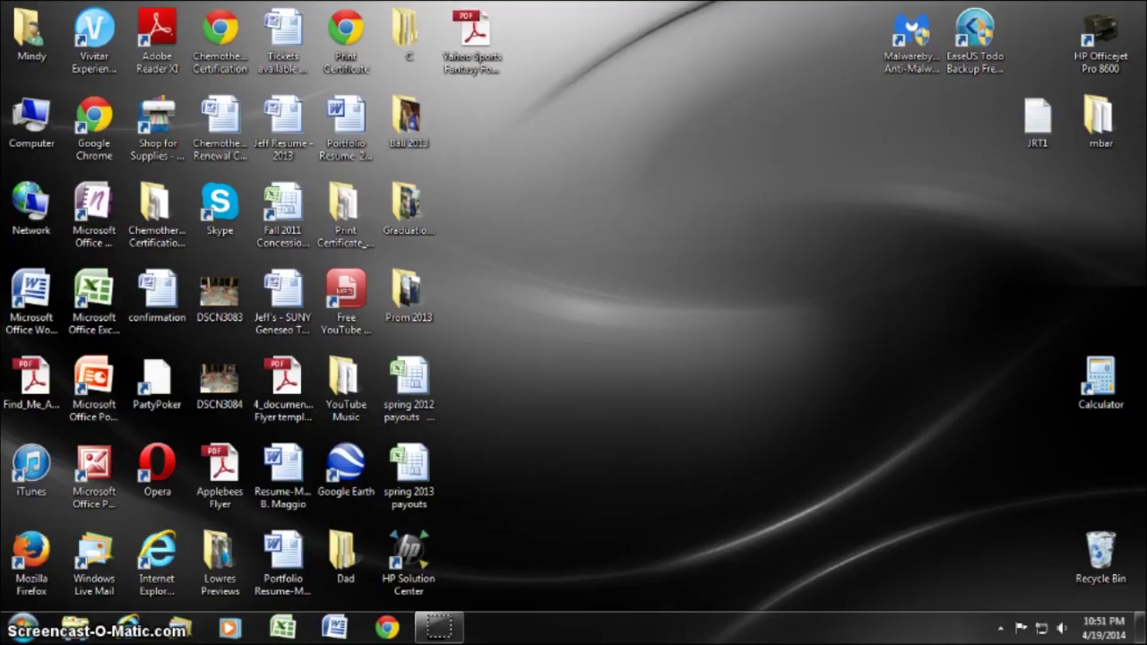
# Step: Open Malwarebytes Anti-Malware and start a Threat Scan
pyautogui.click(633, 328)
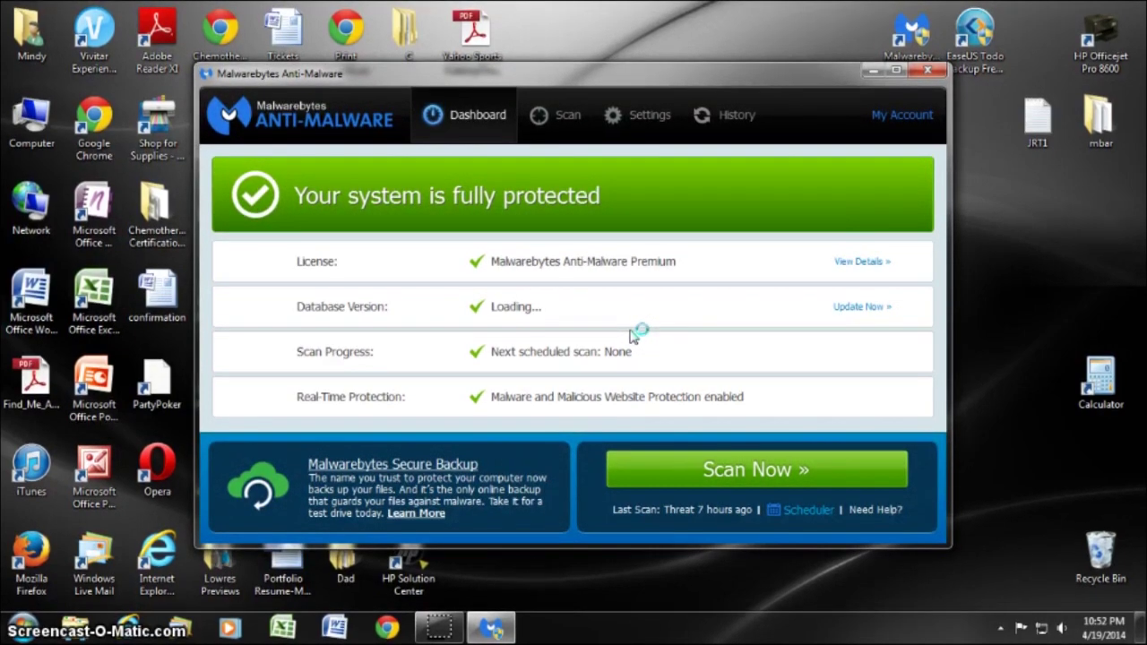
pyautogui.click(716, 334)
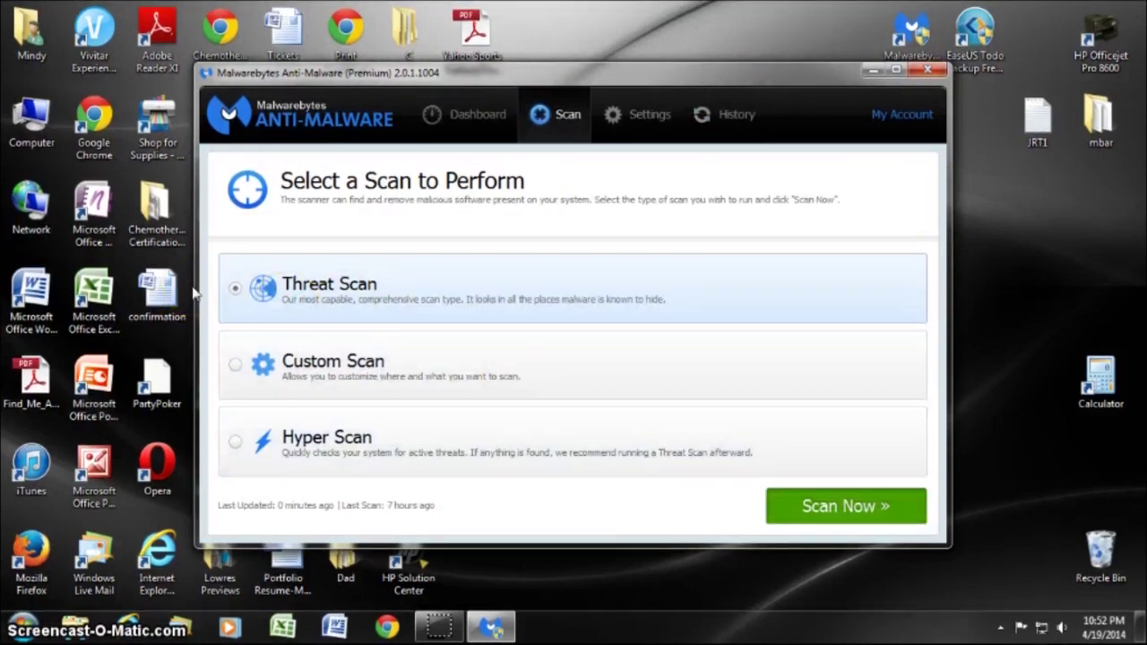
pyautogui.press('Return')
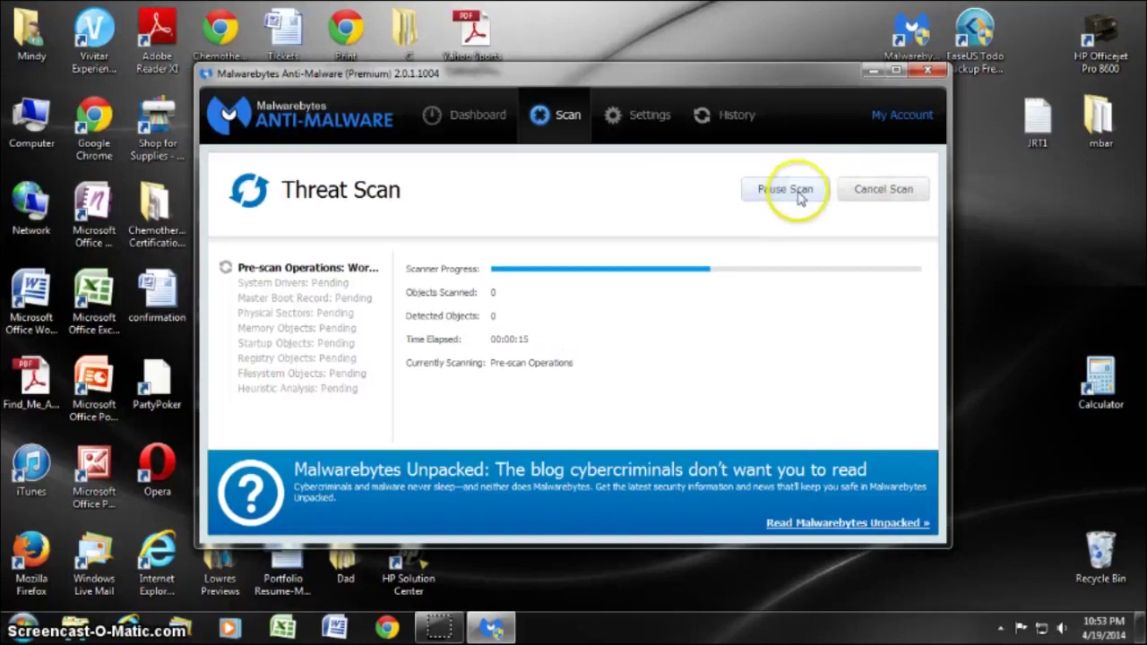
# Step: Cancel the running Threat Scan and close the Malwarebytes Anti-Malware window
pyautogui.click(862, 190)
pyautogui.click(599, 330)
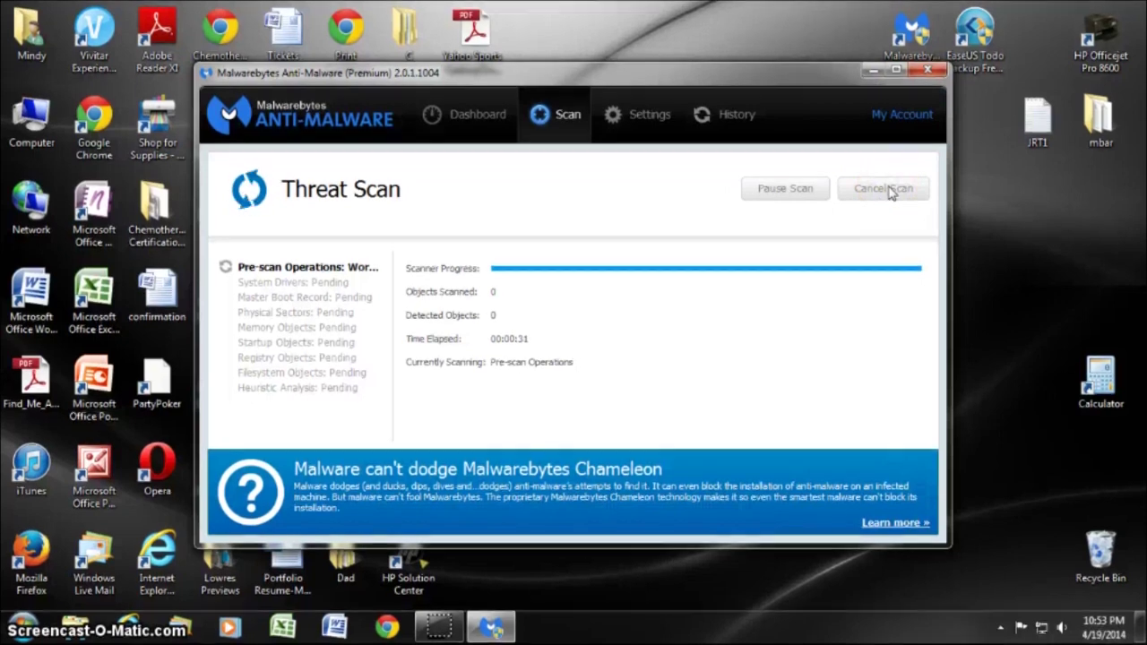
pyautogui.click(927, 69)
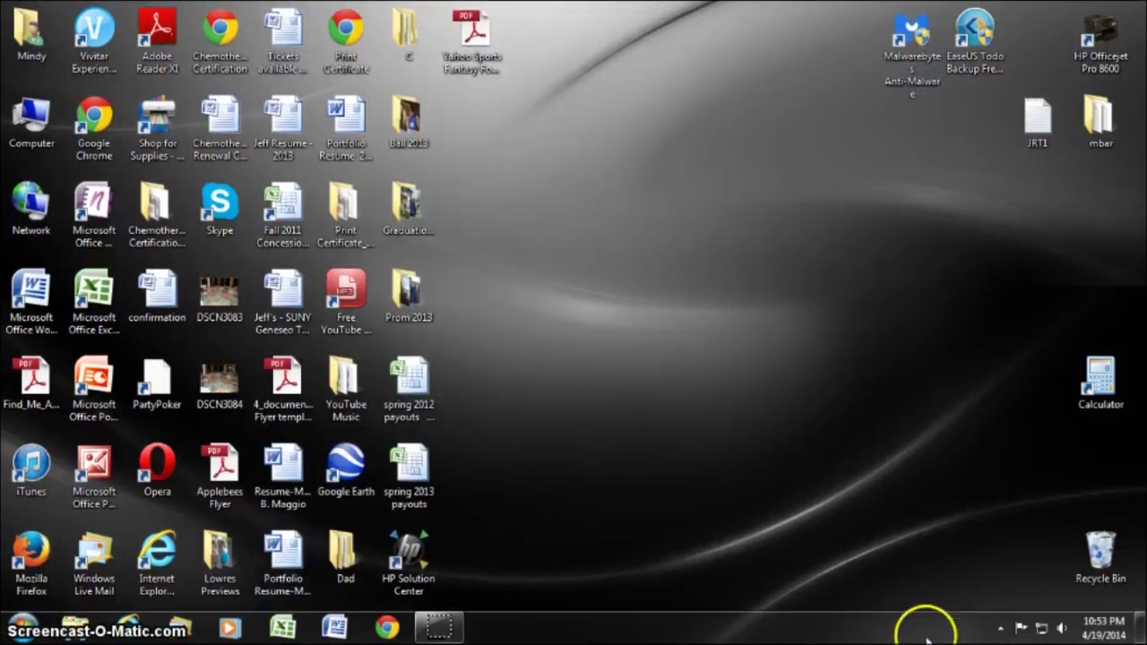
# Step: Reveal the hidden notification-area icons and check the Malwarebytes Anti-Malware entry
pyautogui.click(1009, 631)
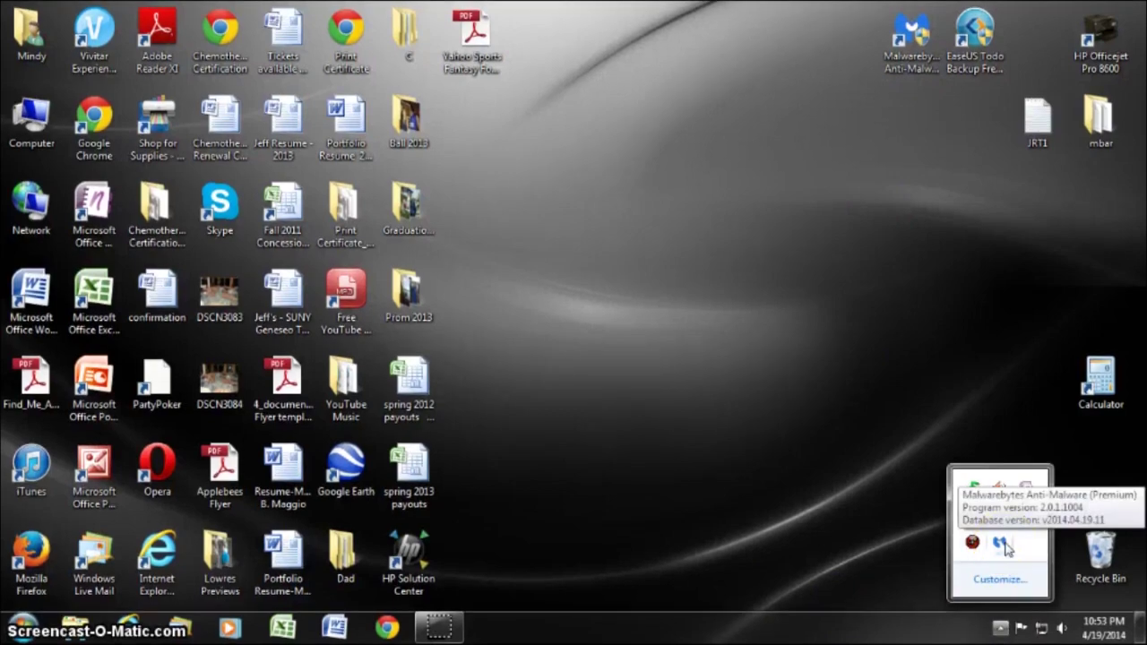
pyautogui.doubleClick(1002, 543)
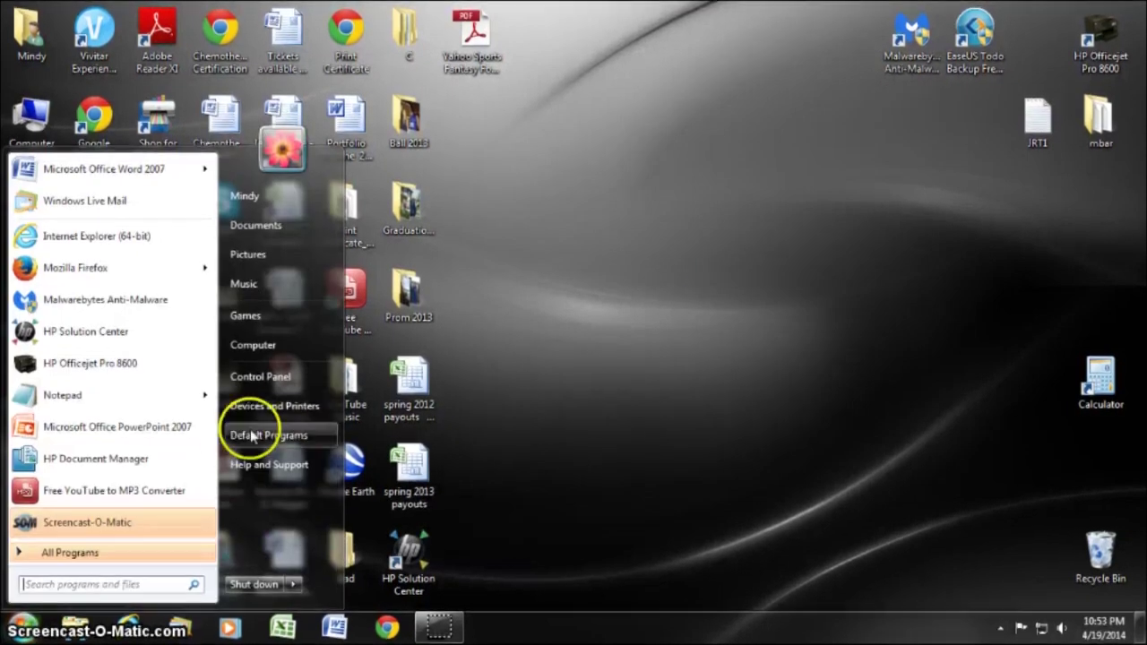
# Step: Uninstall MKV Player 2.0 from the installed programs in Control Panel, and close the Control Panel window
pyautogui.click(269, 377)
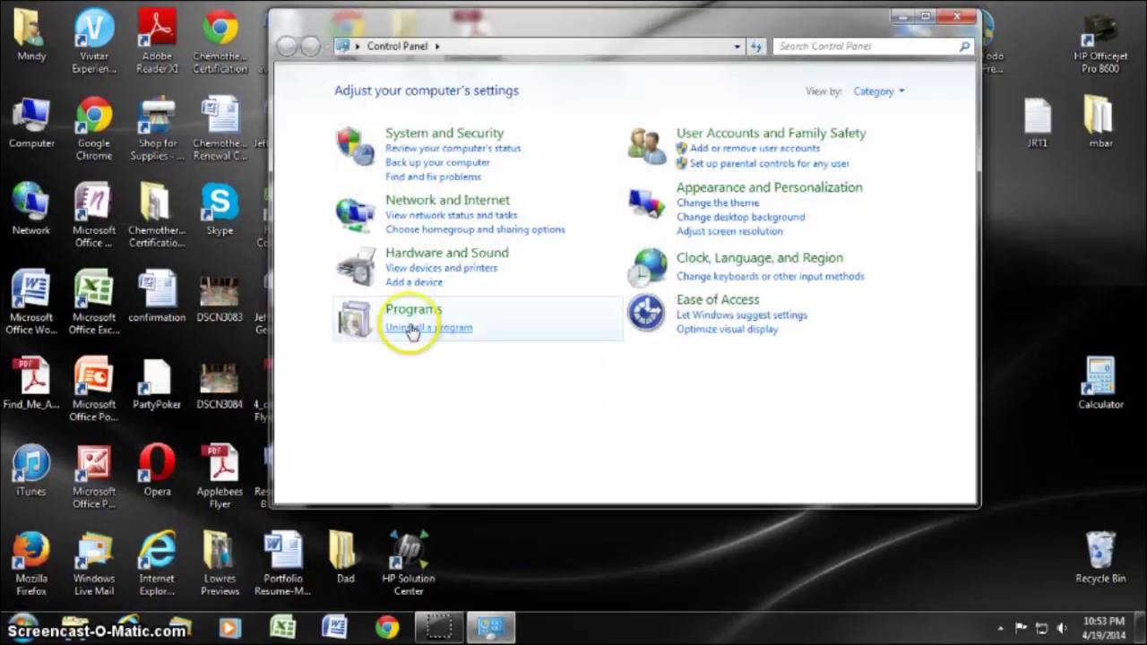
pyautogui.click(414, 328)
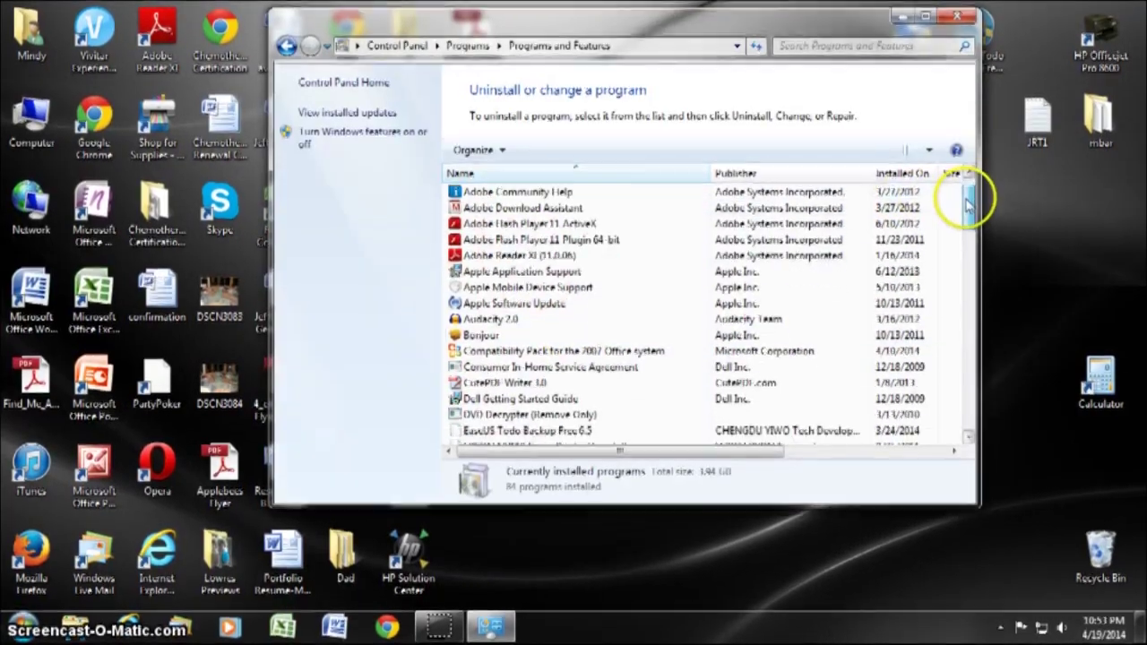
pyautogui.moveTo(952, 257); pyautogui.dragTo(950, 370)
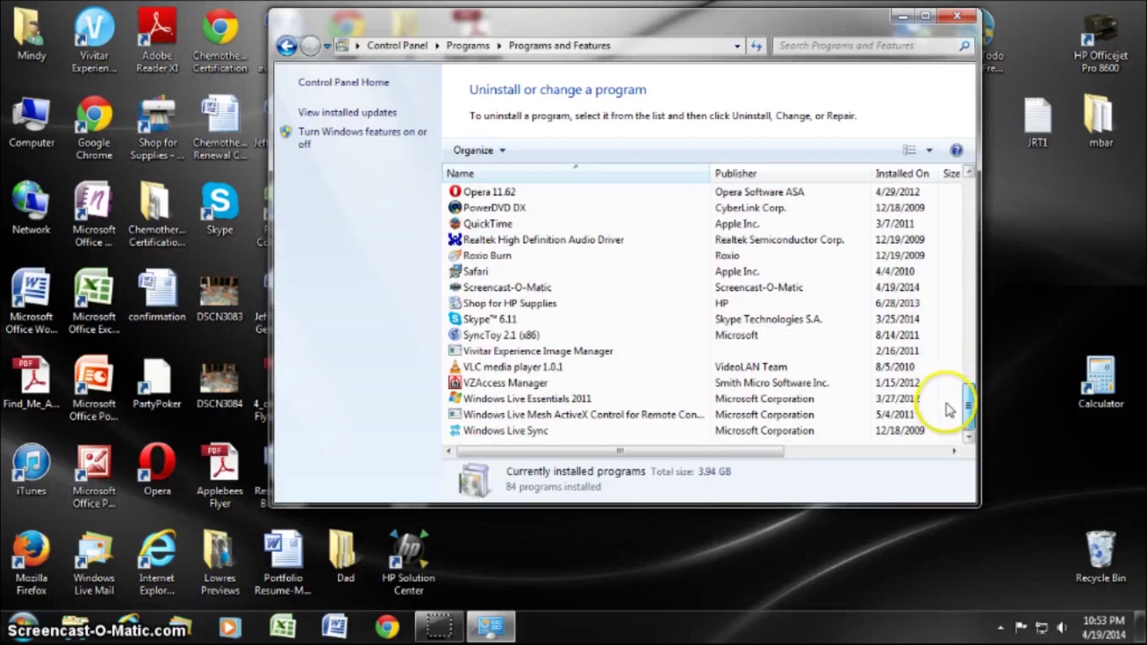
pyautogui.moveTo(950, 409); pyautogui.dragTo(952, 275)
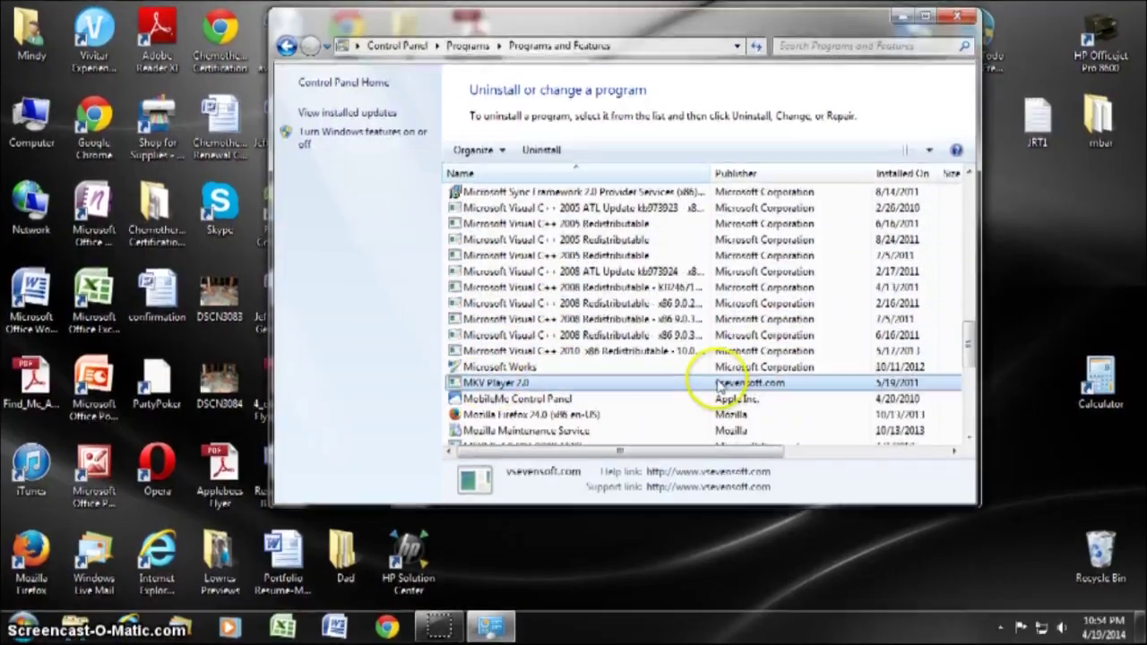
pyautogui.doubleClick(719, 385)
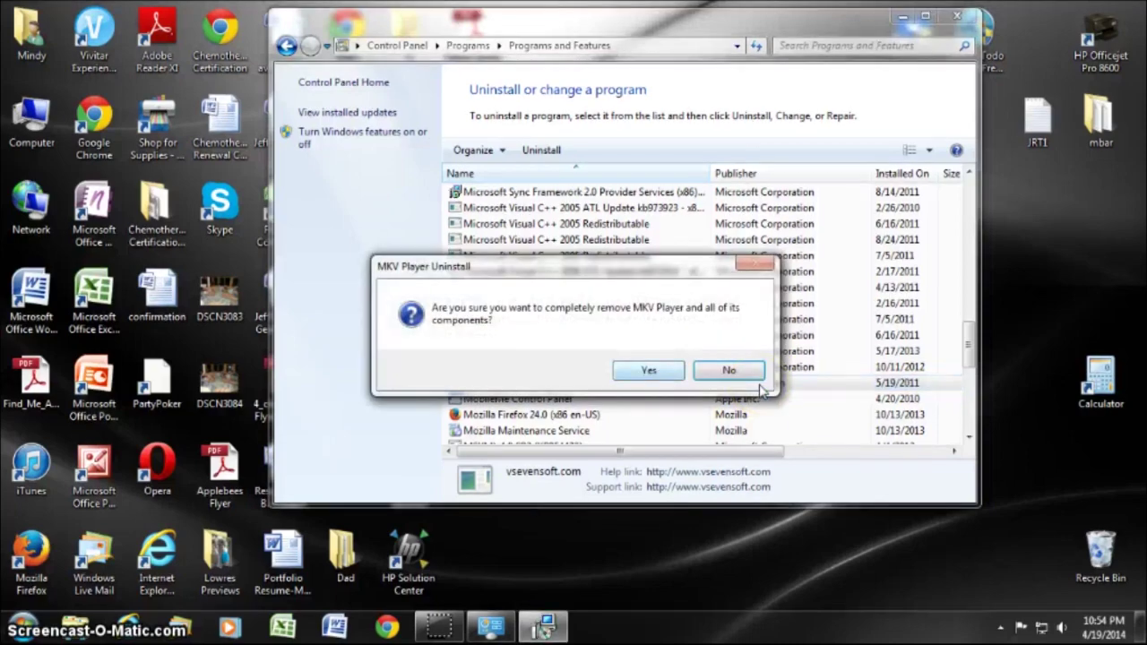
pyautogui.click(638, 371)
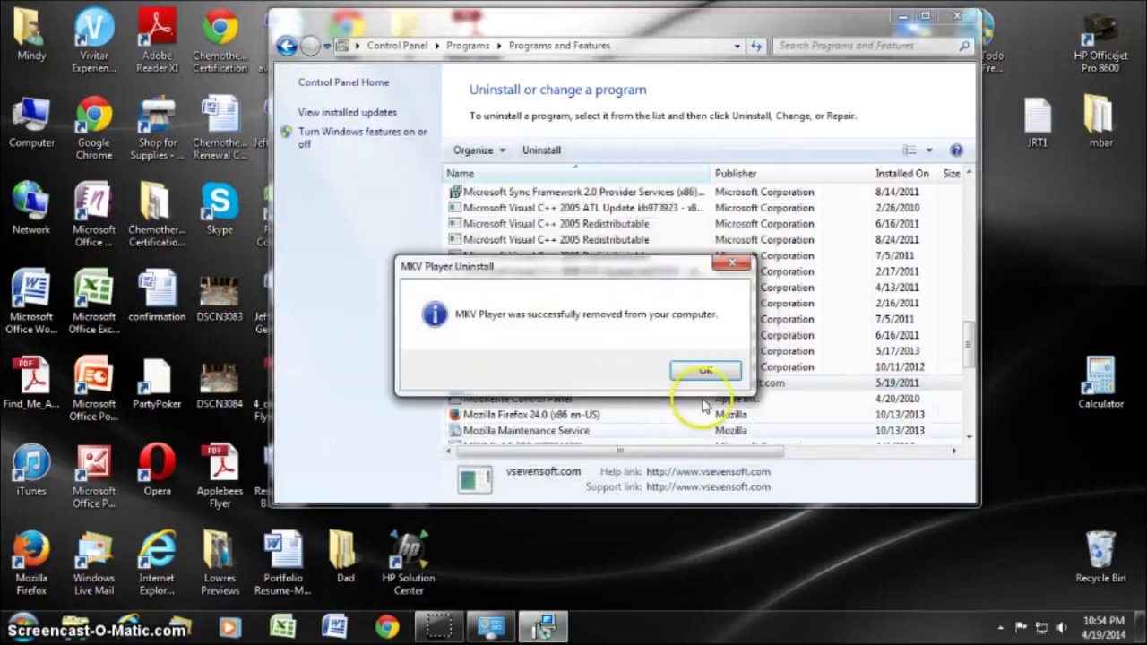
pyautogui.click(708, 372)
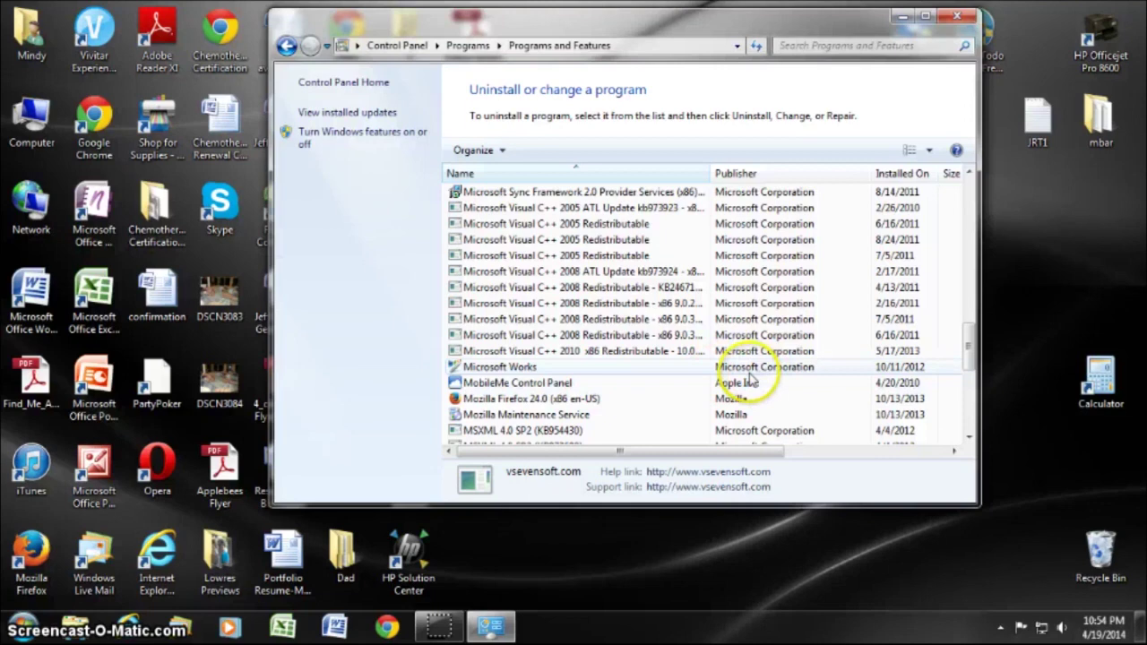
pyautogui.scroll(-2, 761, 363)
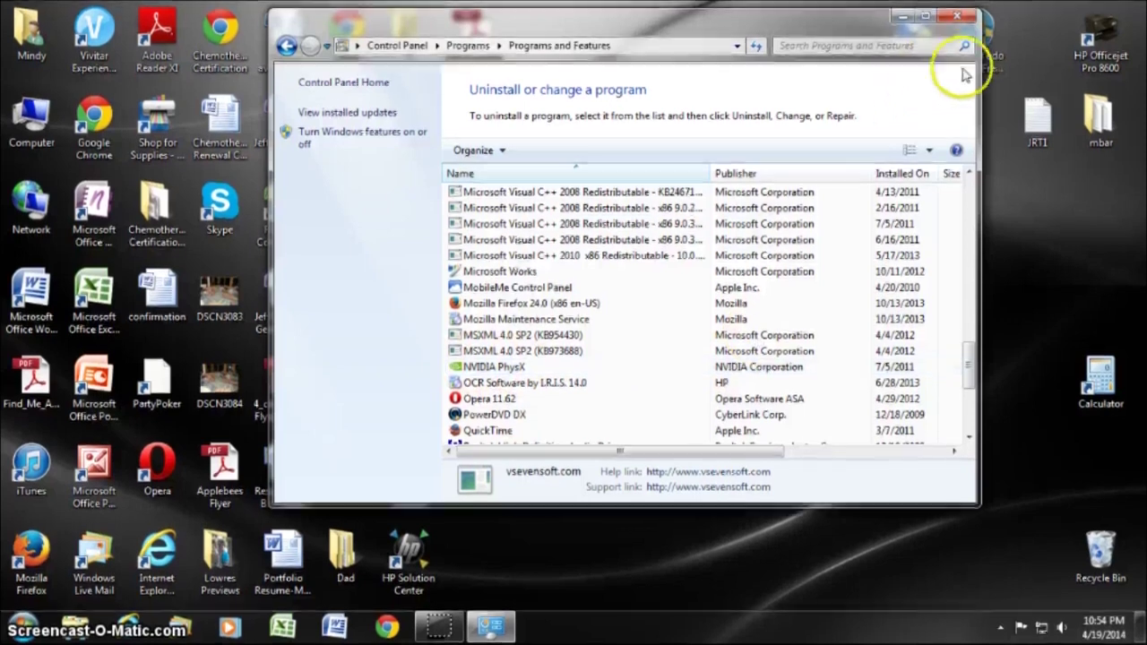
pyautogui.click(959, 18)
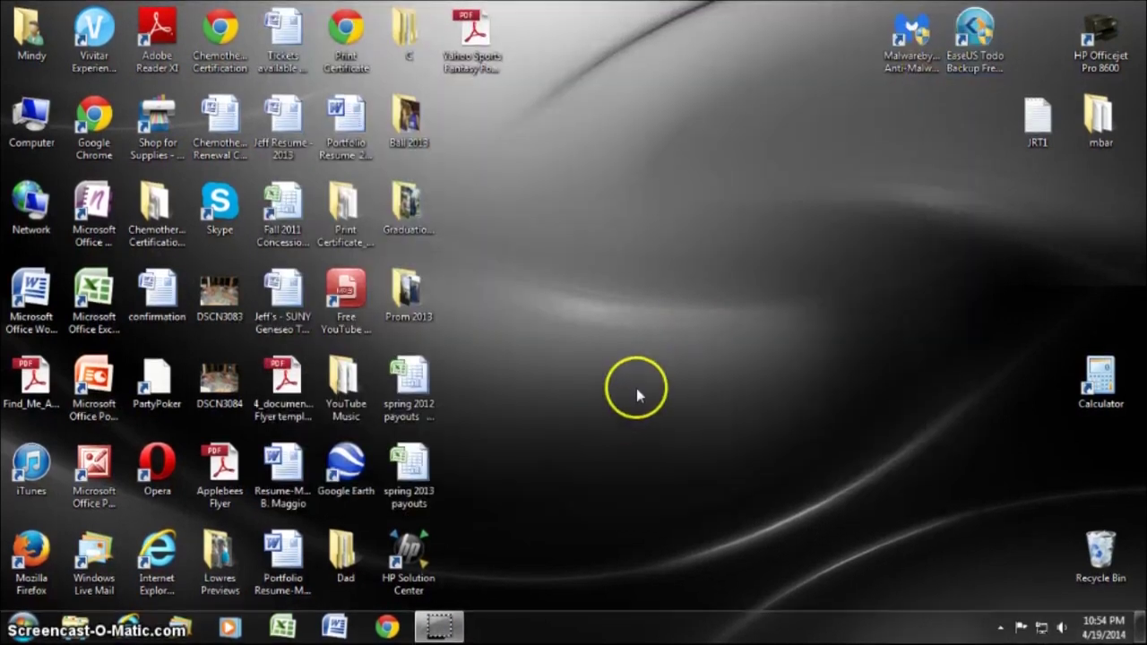
# Step: Reopen Malwarebytes Anti-Malware to review its Dashboard, and close it again
pyautogui.click(923, 36)
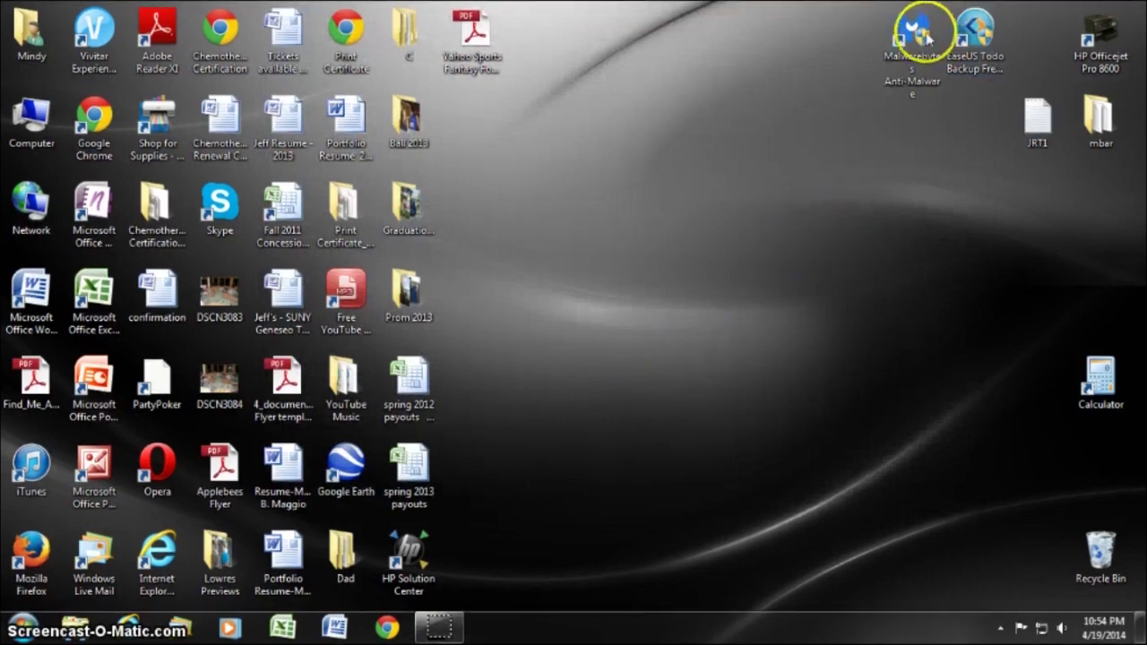
pyautogui.doubleClick(914, 36)
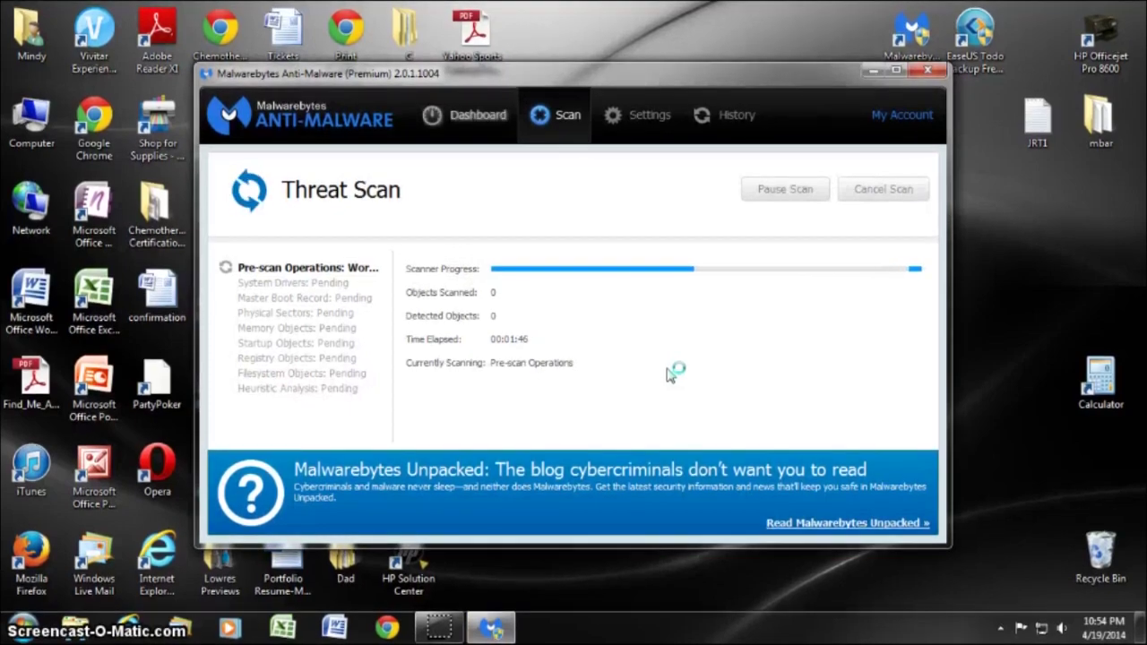
pyautogui.click(478, 117)
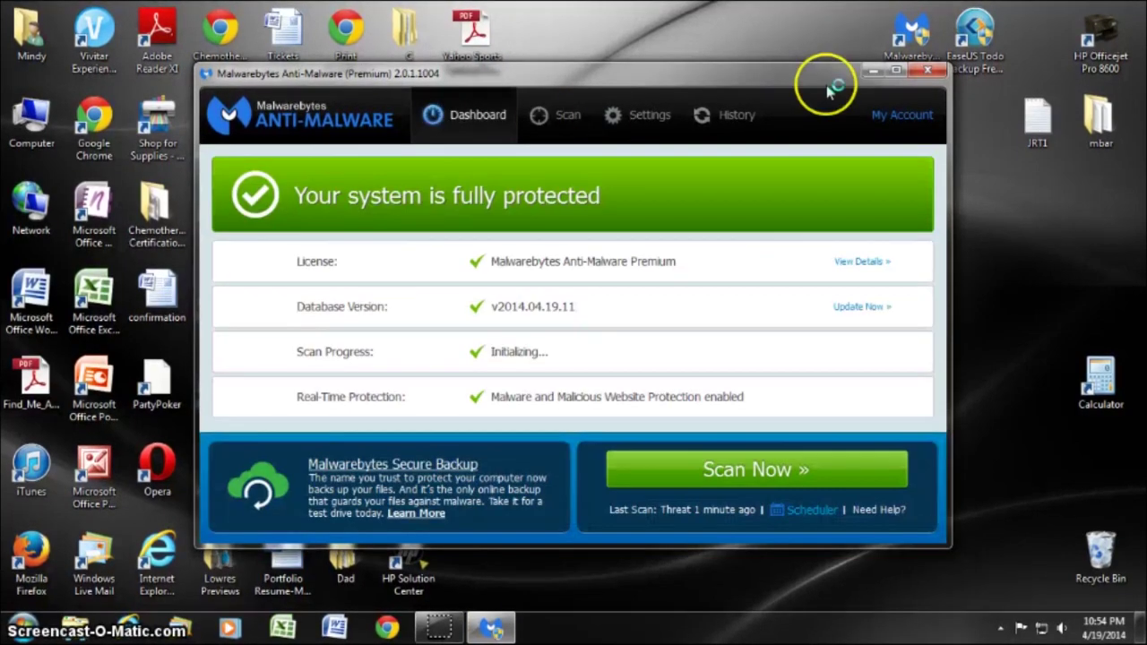
pyautogui.click(927, 70)
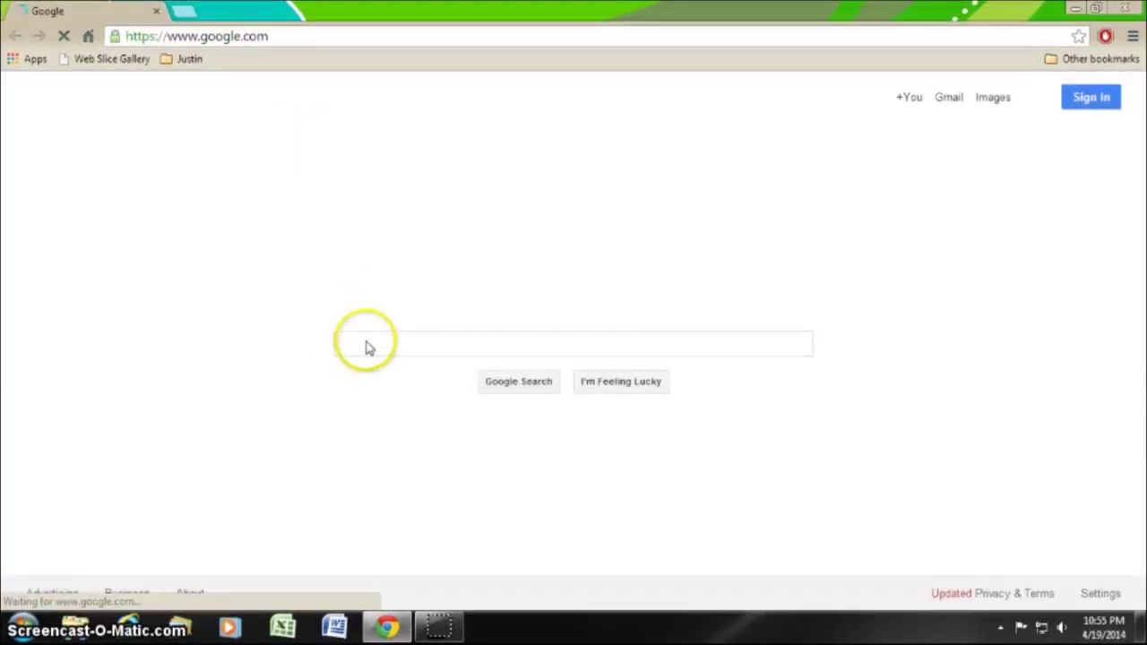
# Step: Search Google for "c cleaner" and open Piriform's CCleaner product page from the results
pyautogui.write('c cl')
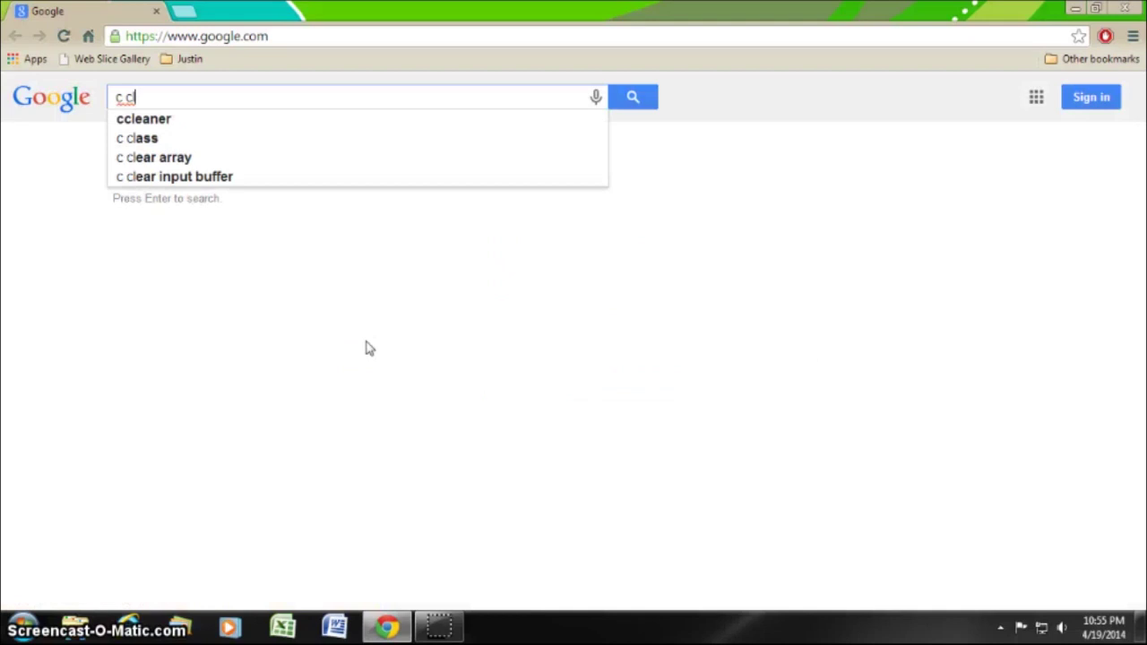
pyautogui.write('eaner')
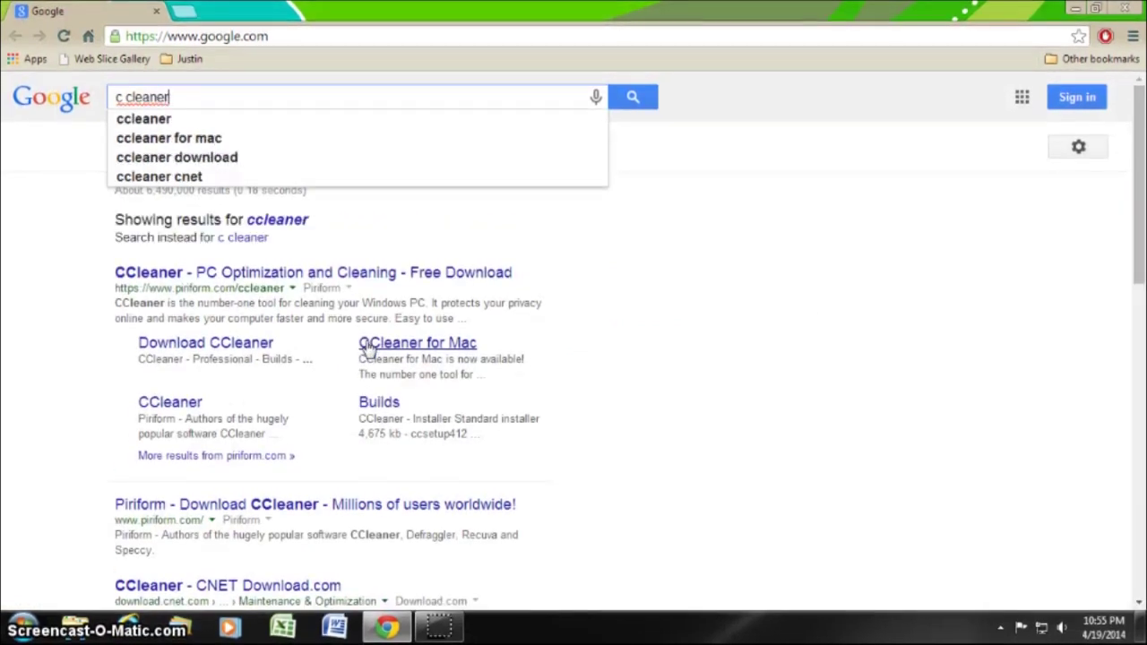
pyautogui.press('Return')
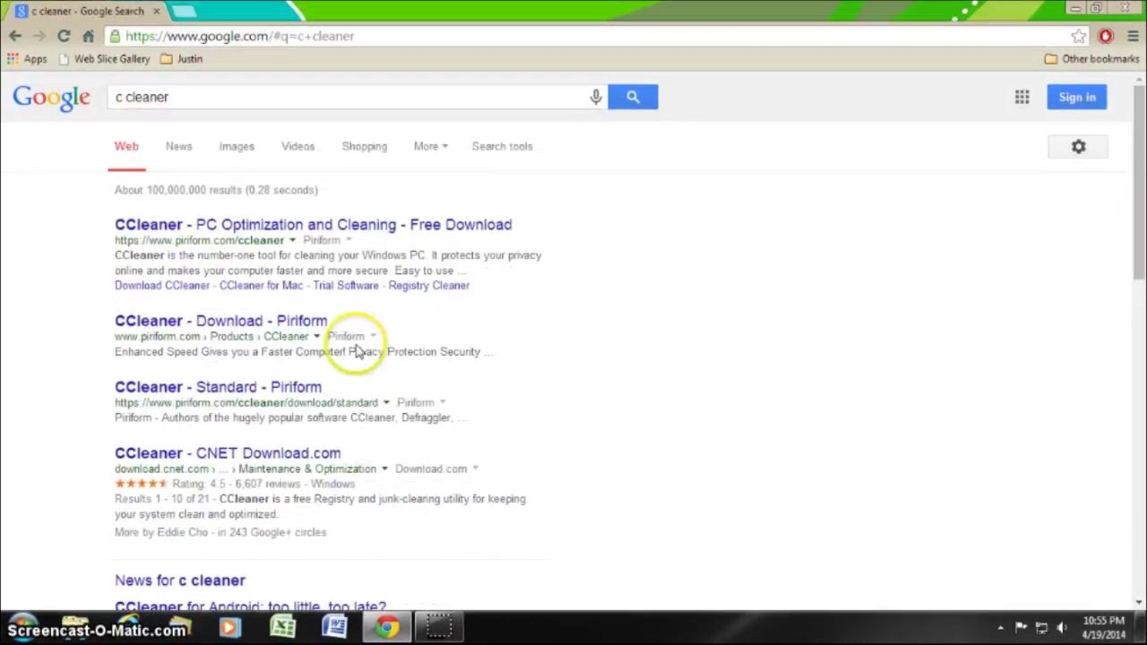
pyautogui.moveTo(174, 240); pyautogui.dragTo(271, 237)
pyautogui.click(267, 225)
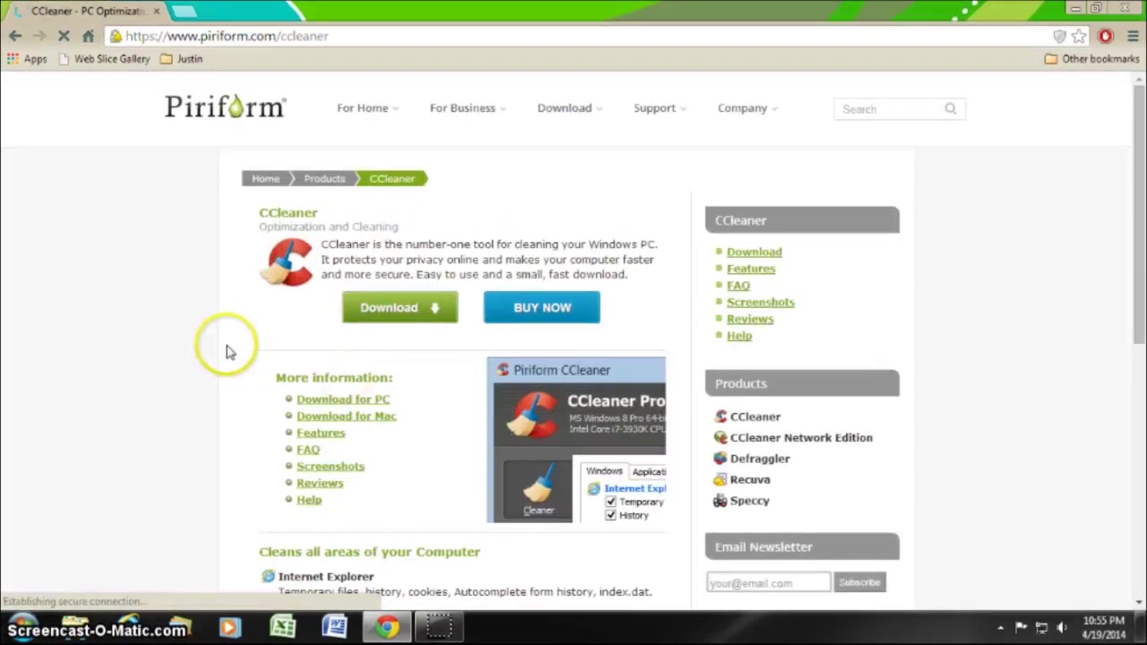
# Step: Look over the CCleaner page and download the CCleaner Free edition from Piriform
pyautogui.scroll(-5, 228, 345)
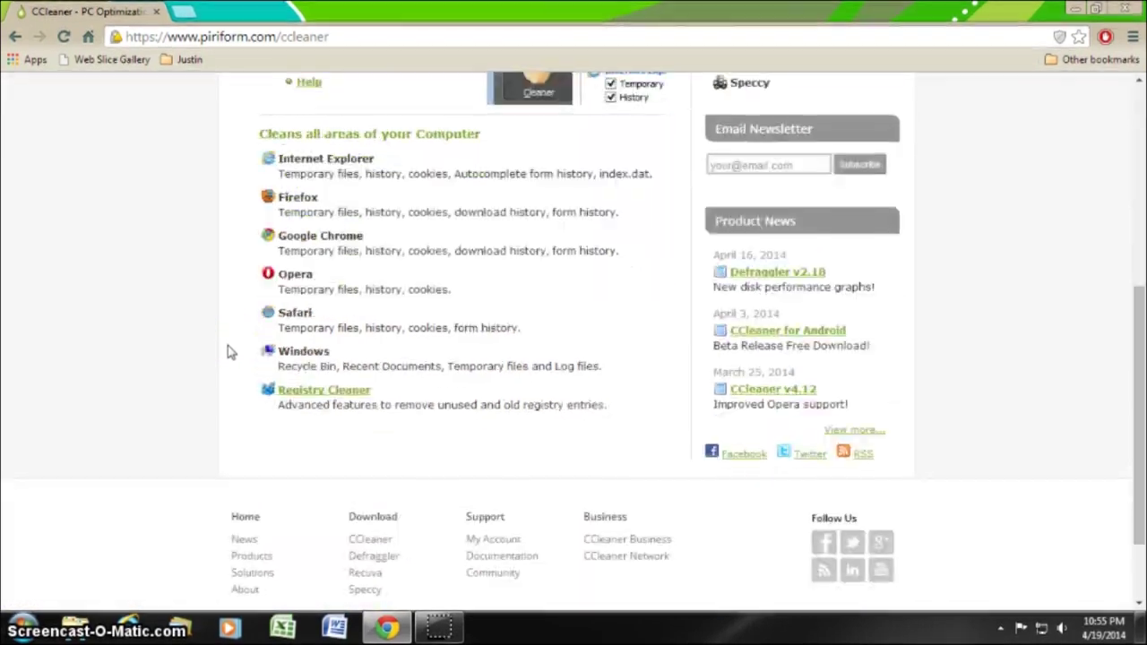
pyautogui.scroll(5, 226, 347)
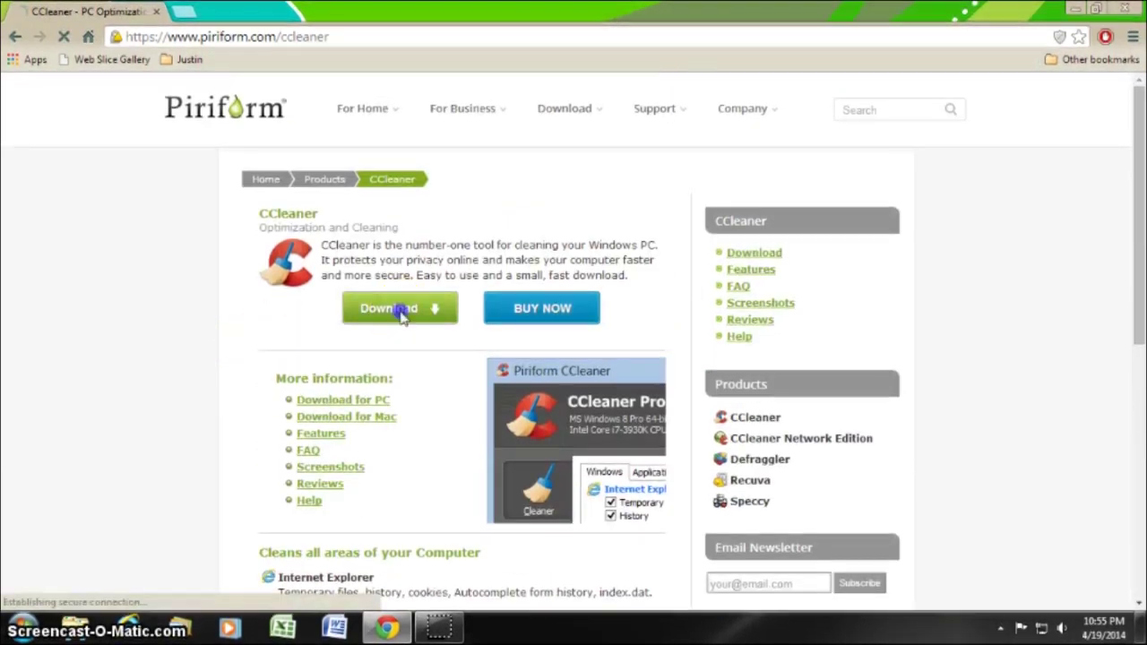
pyautogui.click(394, 314)
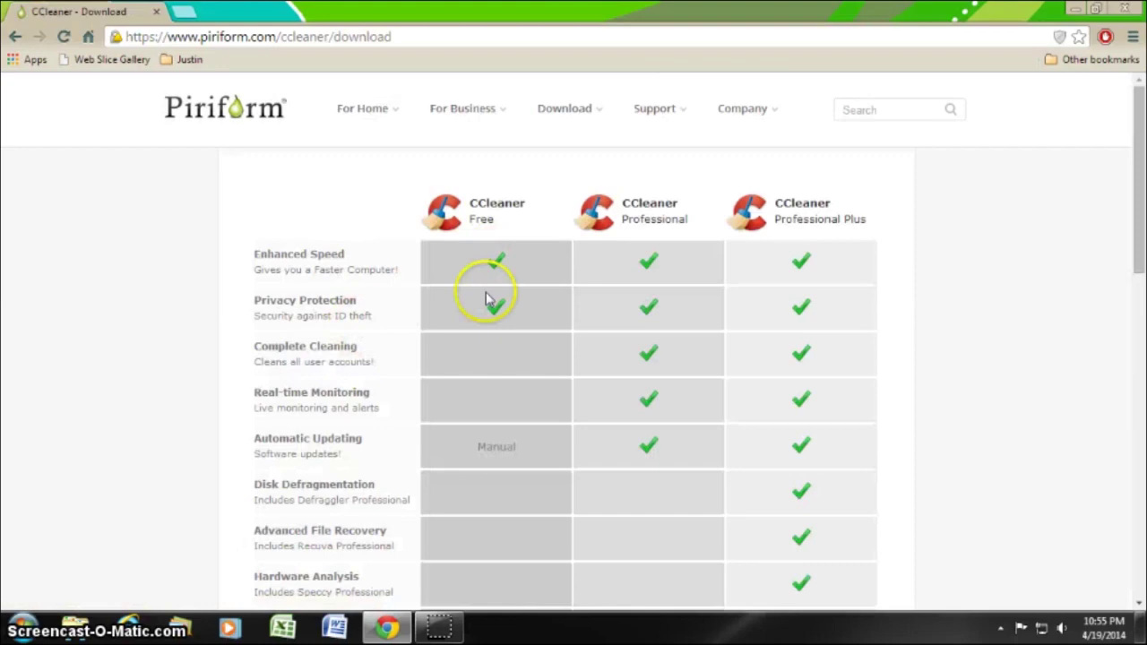
pyautogui.scroll(-3, 492, 297)
pyautogui.click(490, 390)
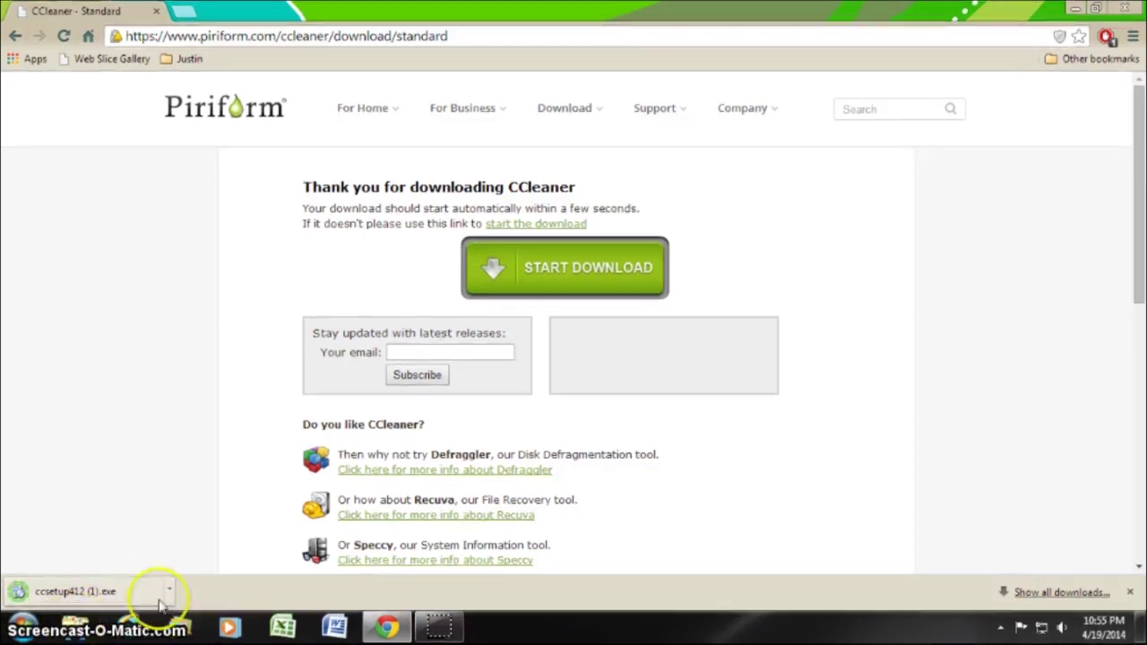
# Step: Show the downloaded ccsetup412 (1) file in its folder and launch the installer
pyautogui.click(169, 591)
pyautogui.click(199, 537)
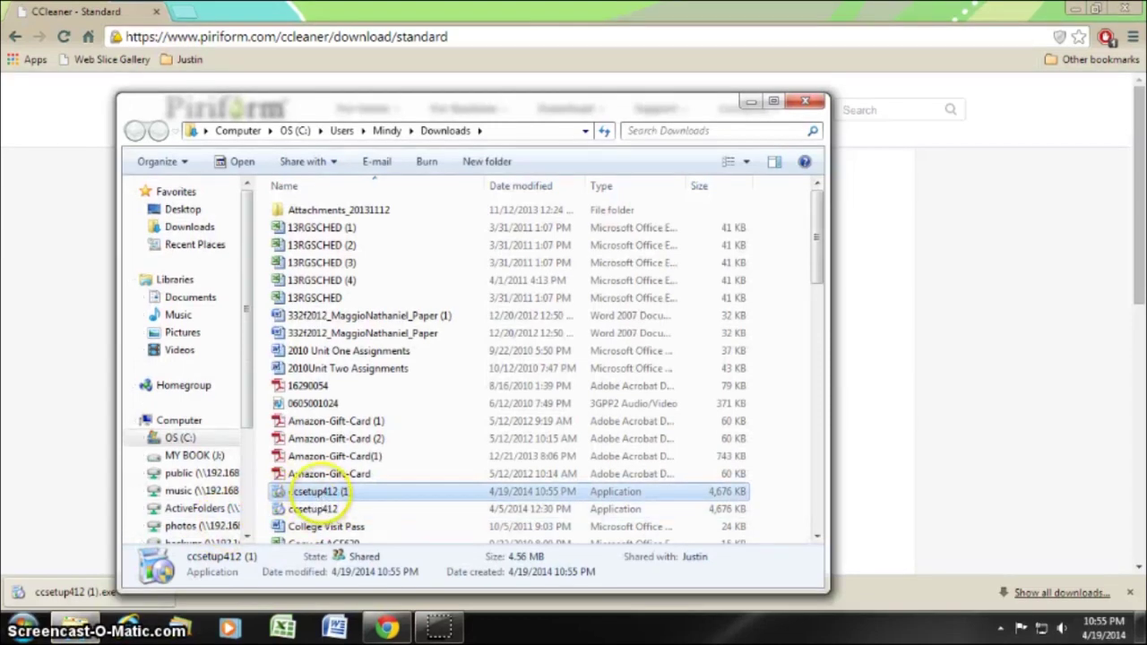
pyautogui.doubleClick(322, 491)
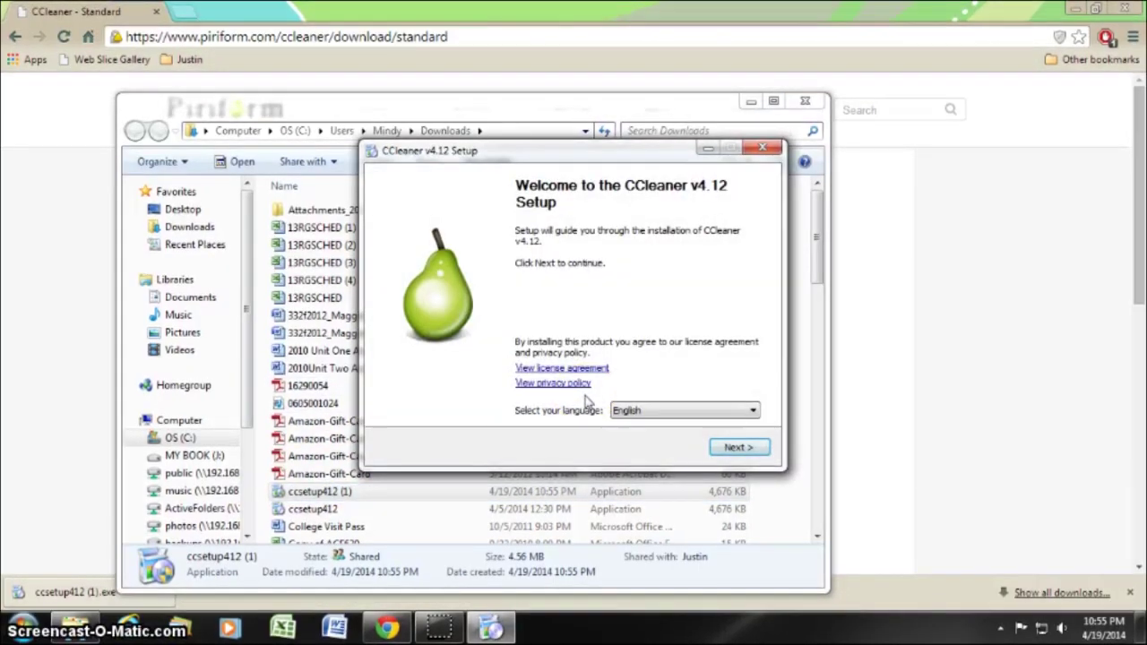
# Step: Install CCleaner v4.12 in English with automatic update checking turned off, and finish setup with the option to run it
pyautogui.click(665, 445)
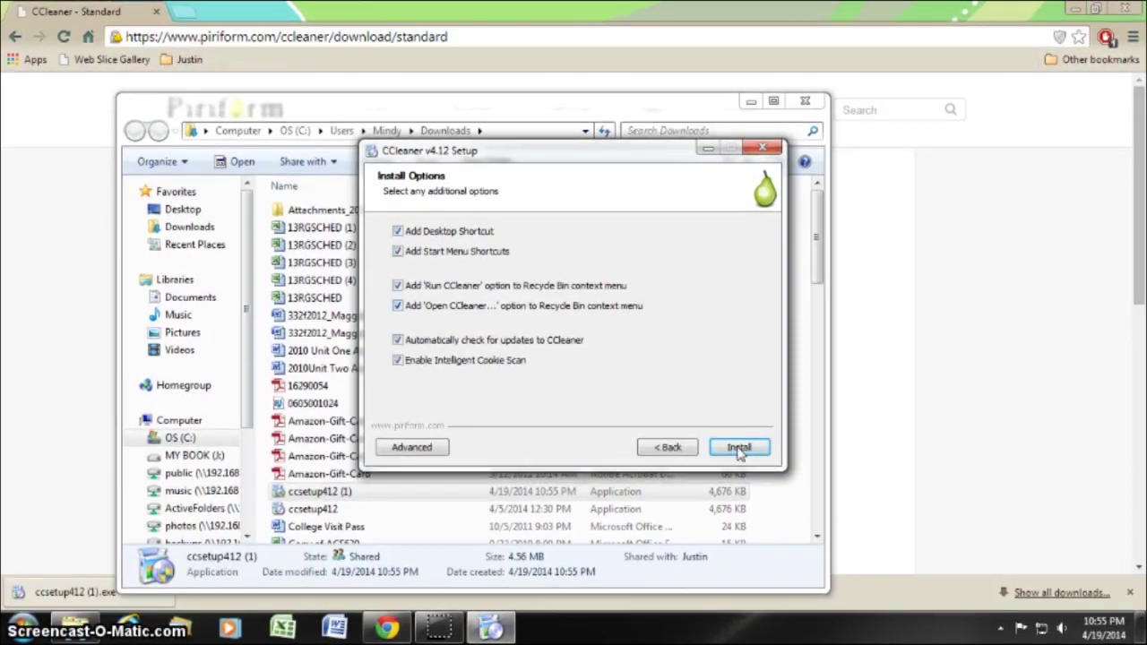
pyautogui.click(397, 340)
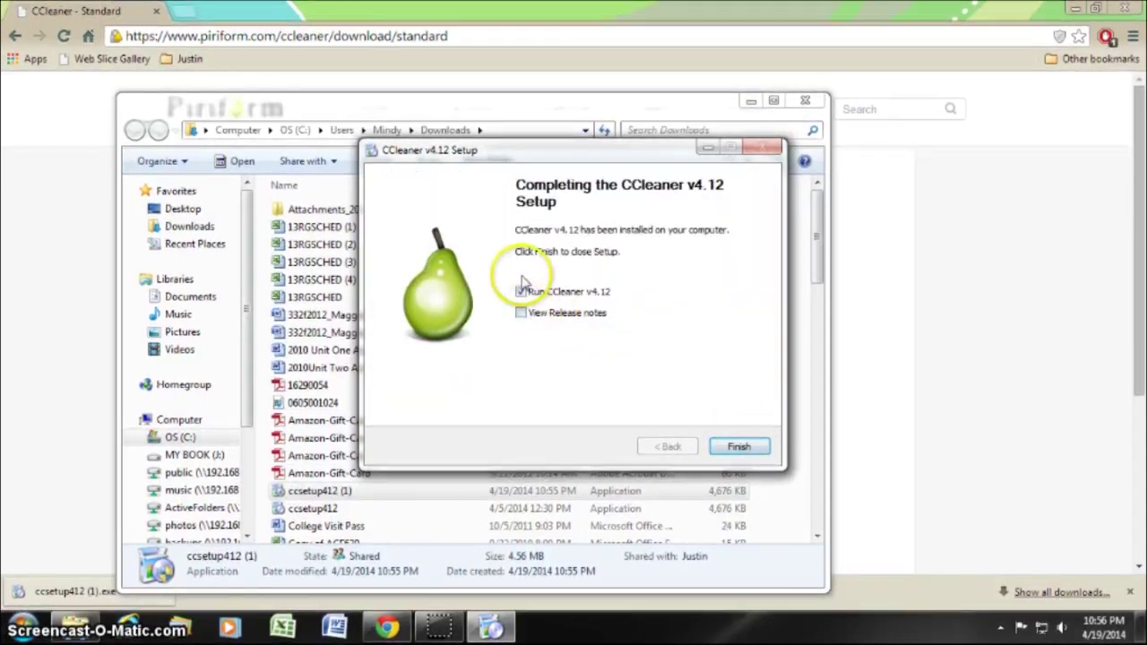
pyautogui.click(740, 446)
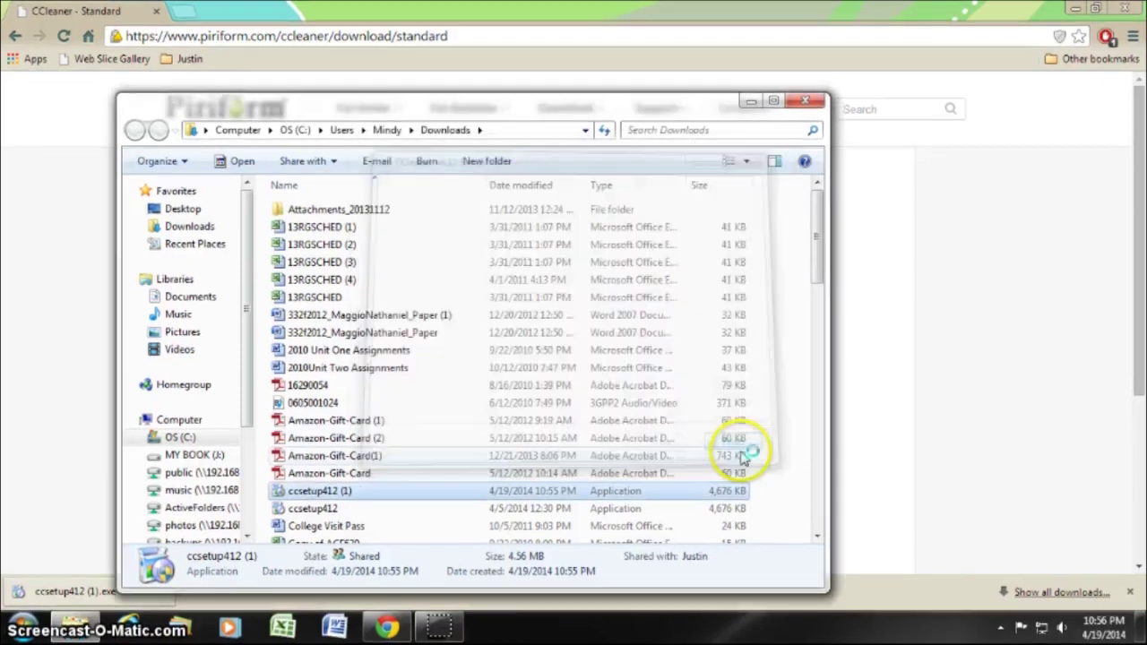
# Step: Minimize the Downloads folder and browser windows, and review the application cleaning options in CCleaner
pyautogui.click(749, 102)
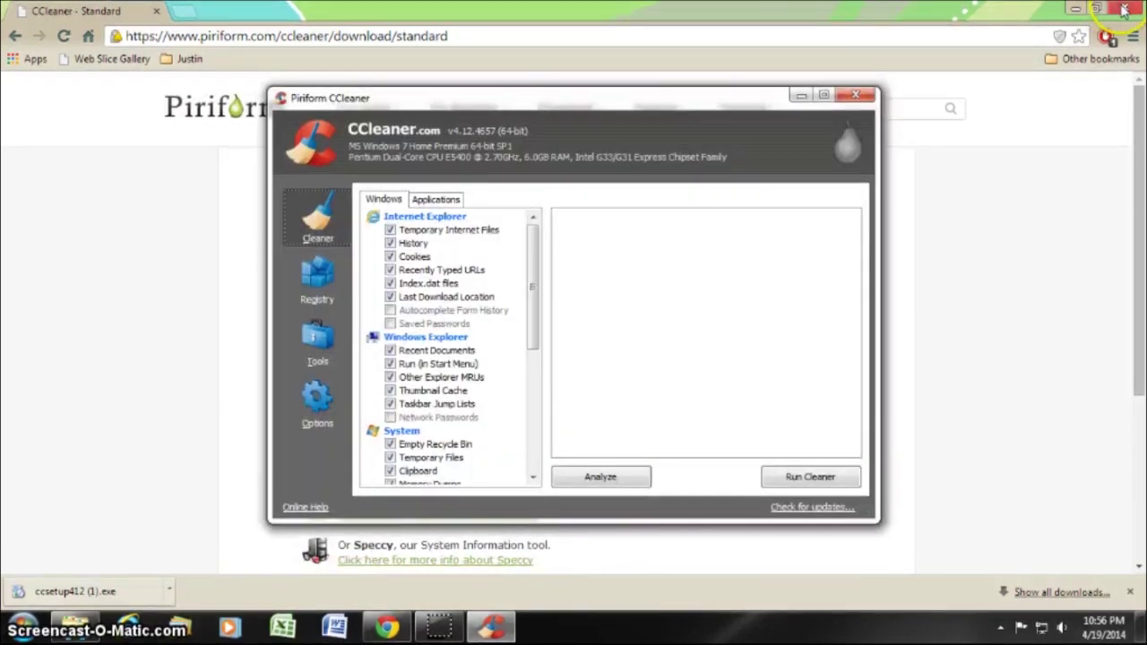
pyautogui.click(1076, 11)
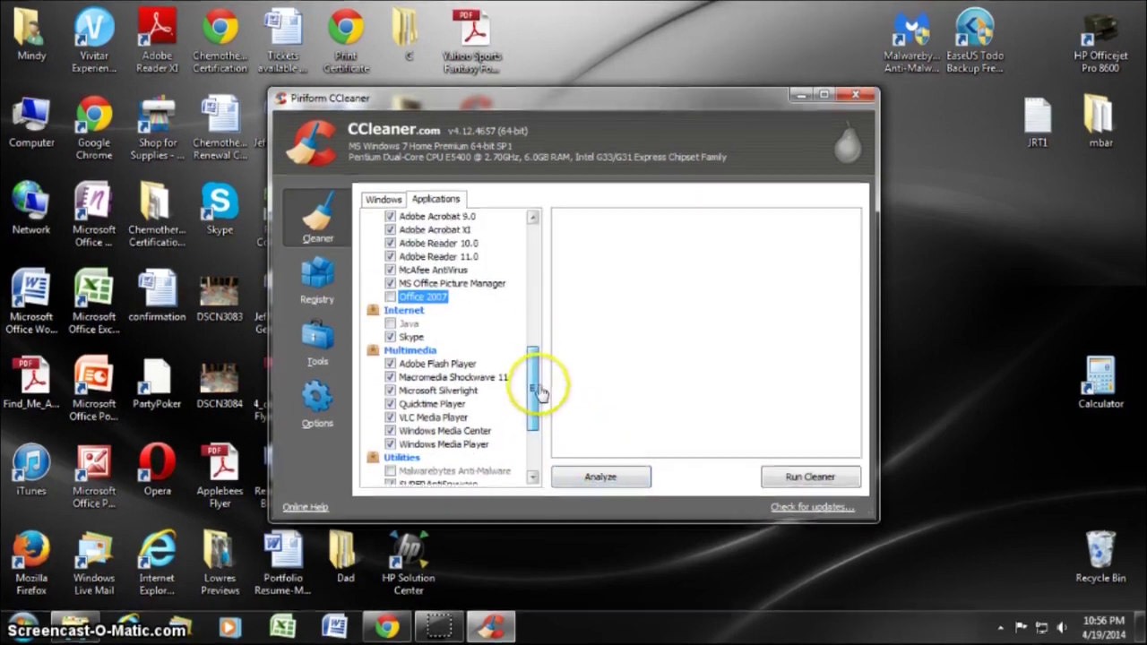
pyautogui.scroll(2, 540, 388)
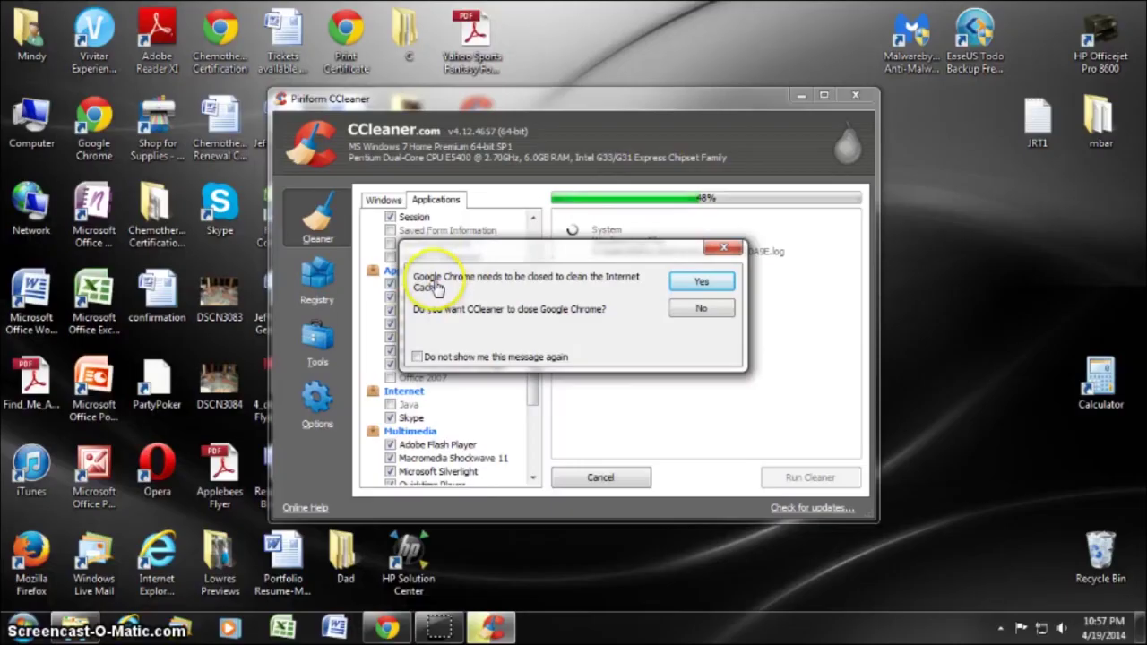
# Step: Check the open Google Chrome window and let CCleaner close Chrome so the analysis can include its cache
pyautogui.click(387, 628)
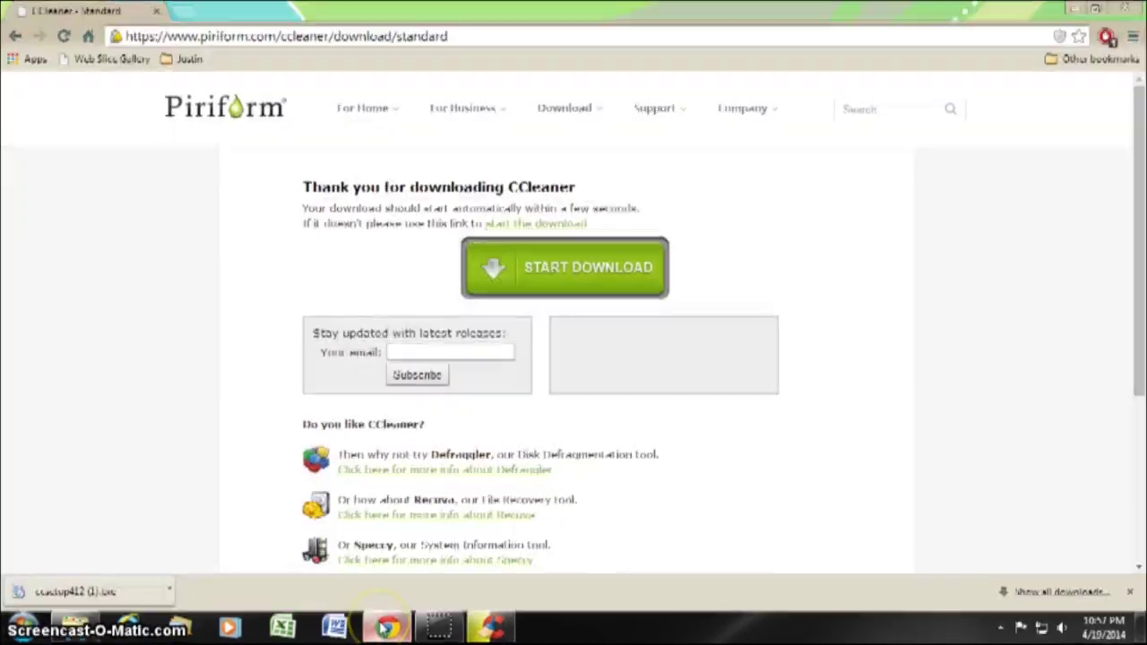
pyautogui.click(387, 627)
pyautogui.press('Return')
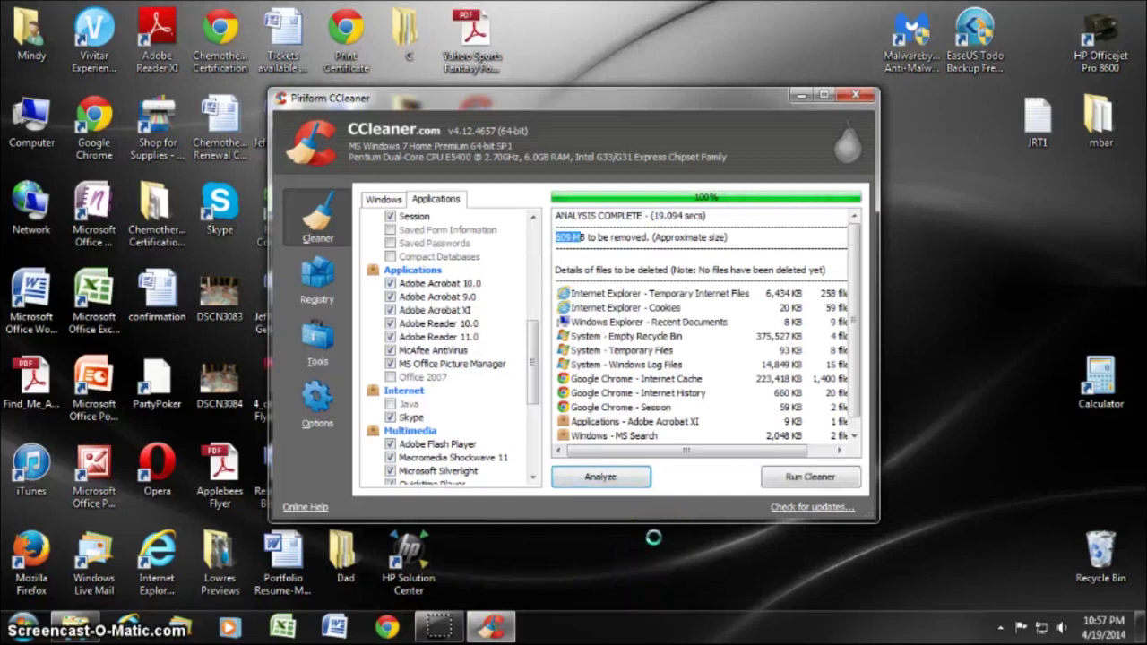
# Step: Run the cleaner on the analyzed files, confirm their permanent deletion, and review the cleaning summary
pyautogui.moveTo(584, 238); pyautogui.dragTo(655, 238)
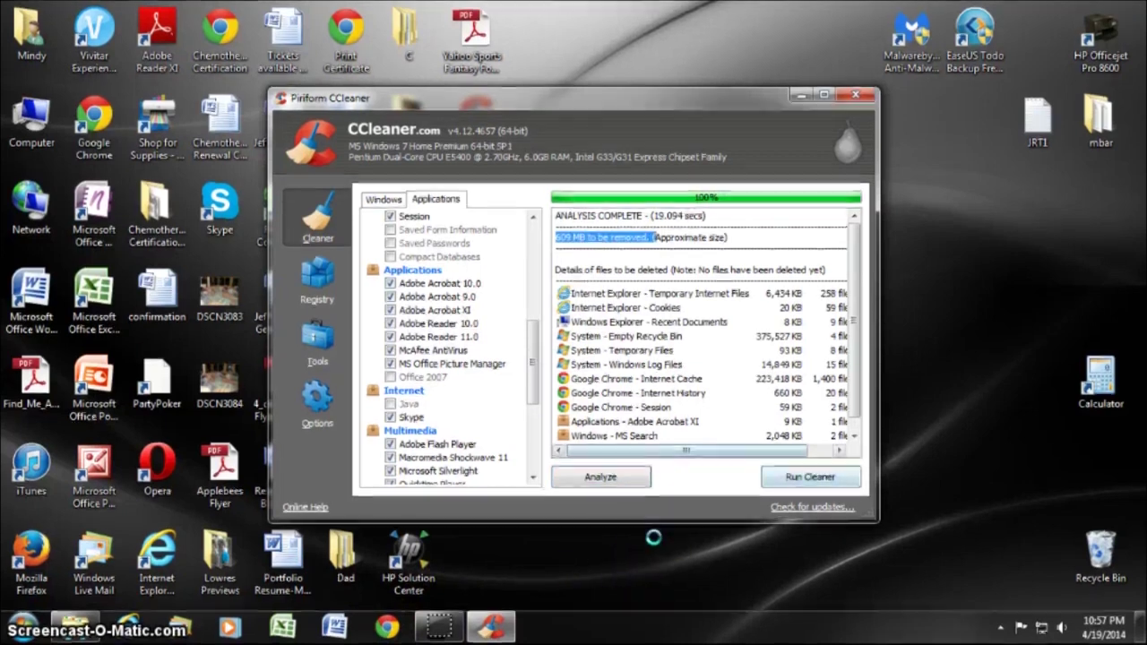
pyautogui.click(811, 477)
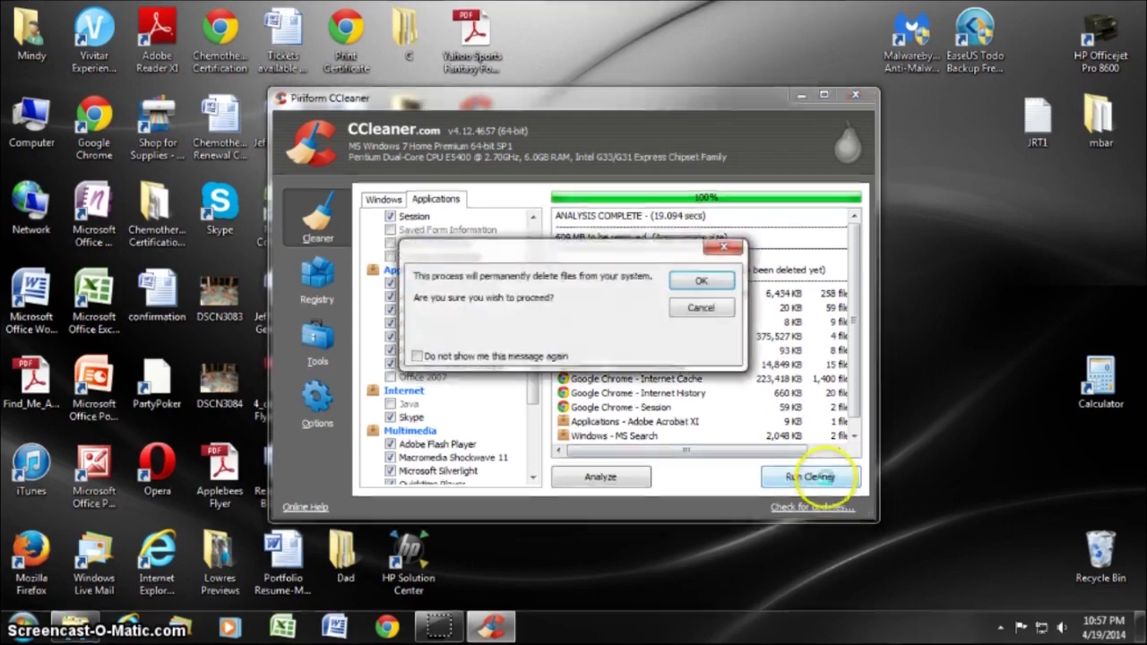
pyautogui.click(700, 281)
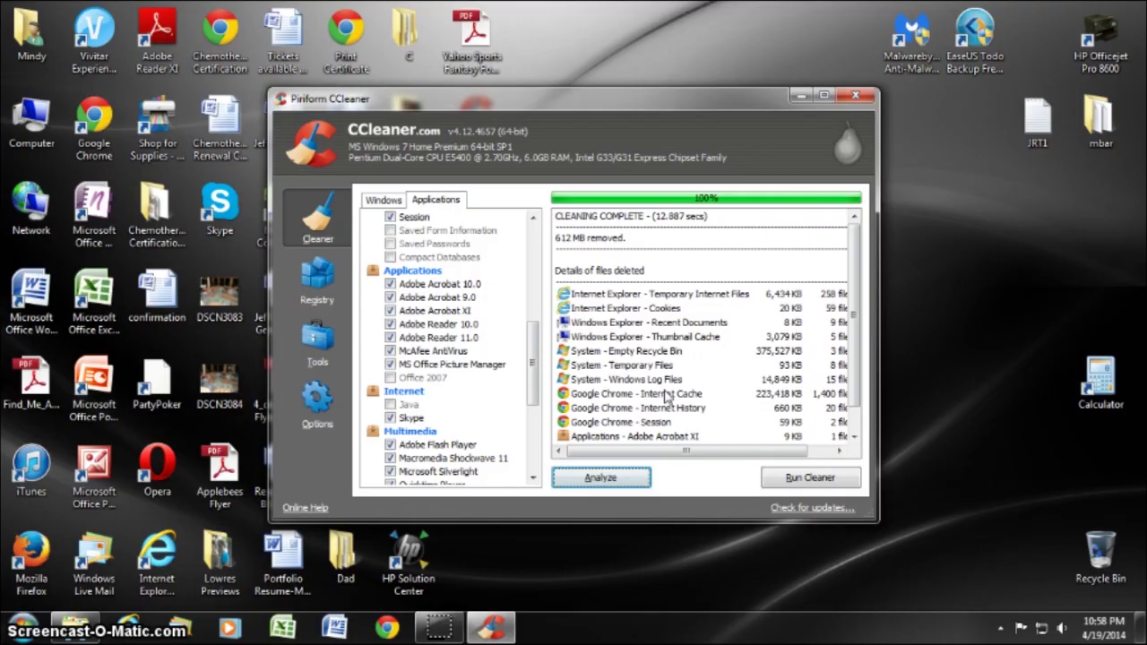
pyautogui.moveTo(654, 216); pyautogui.dragTo(678, 220)
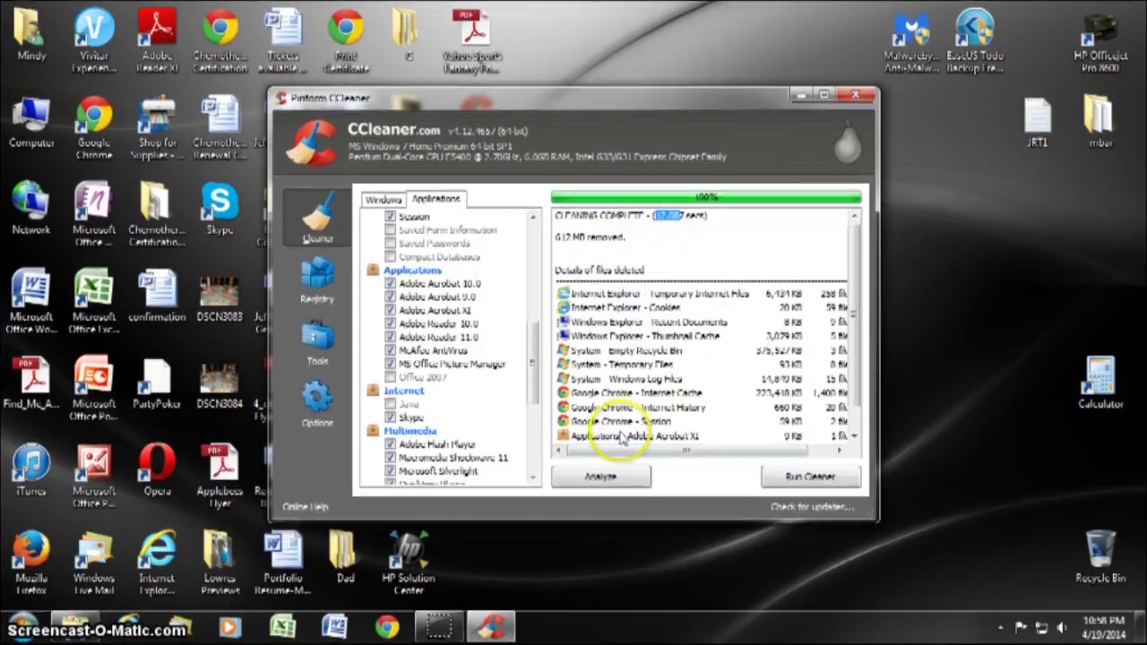
# Step: Scan the registry for issues and, before fixing them, save a registry backup to the Desktop as backupreg
pyautogui.click(597, 479)
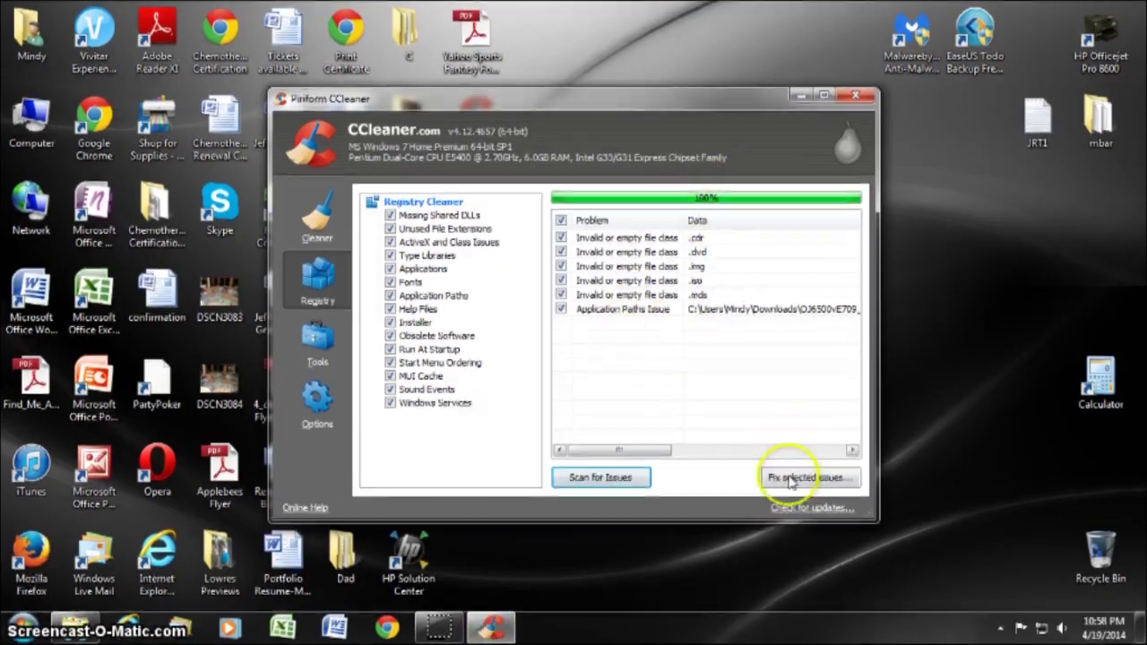
pyautogui.click(792, 479)
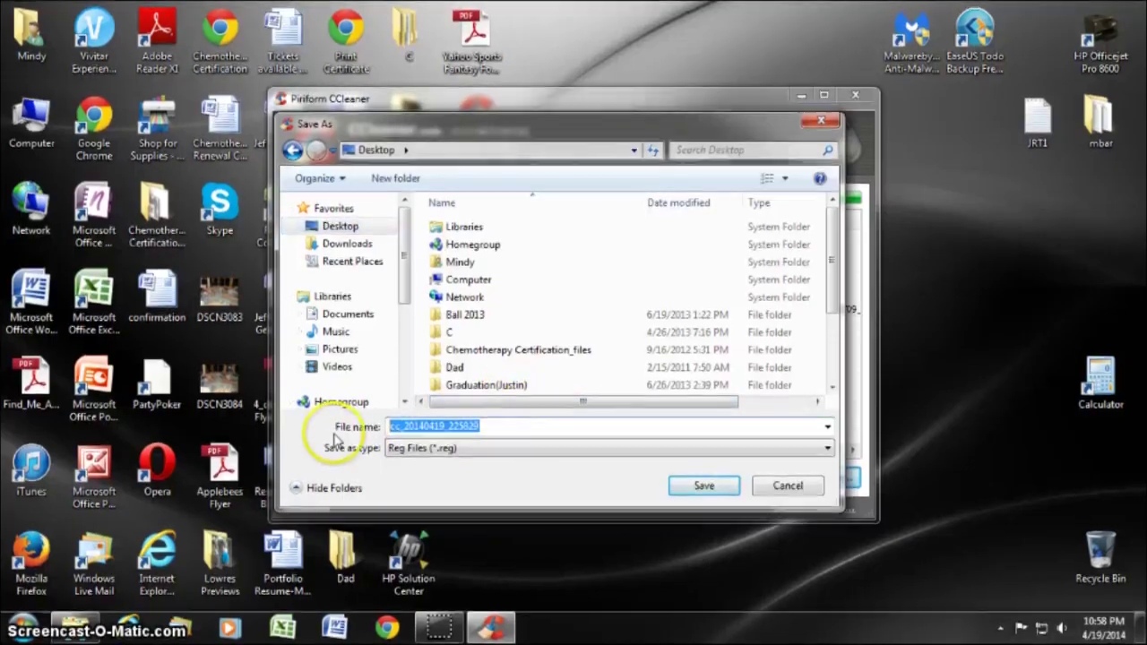
pyautogui.write('kupreg')
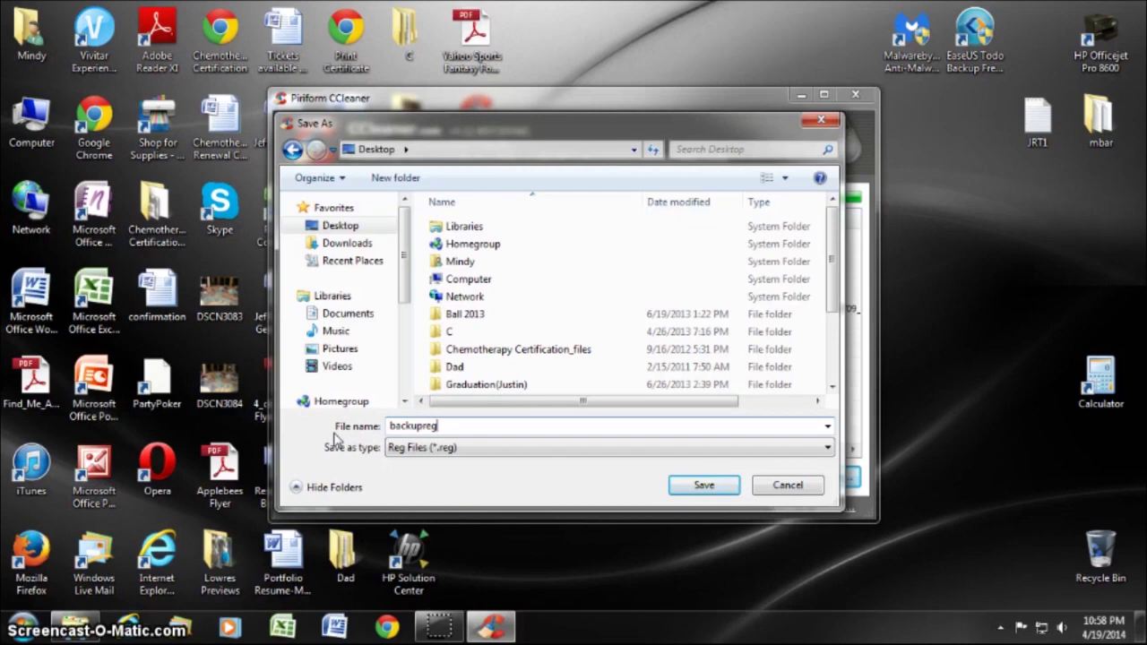
pyautogui.click(699, 483)
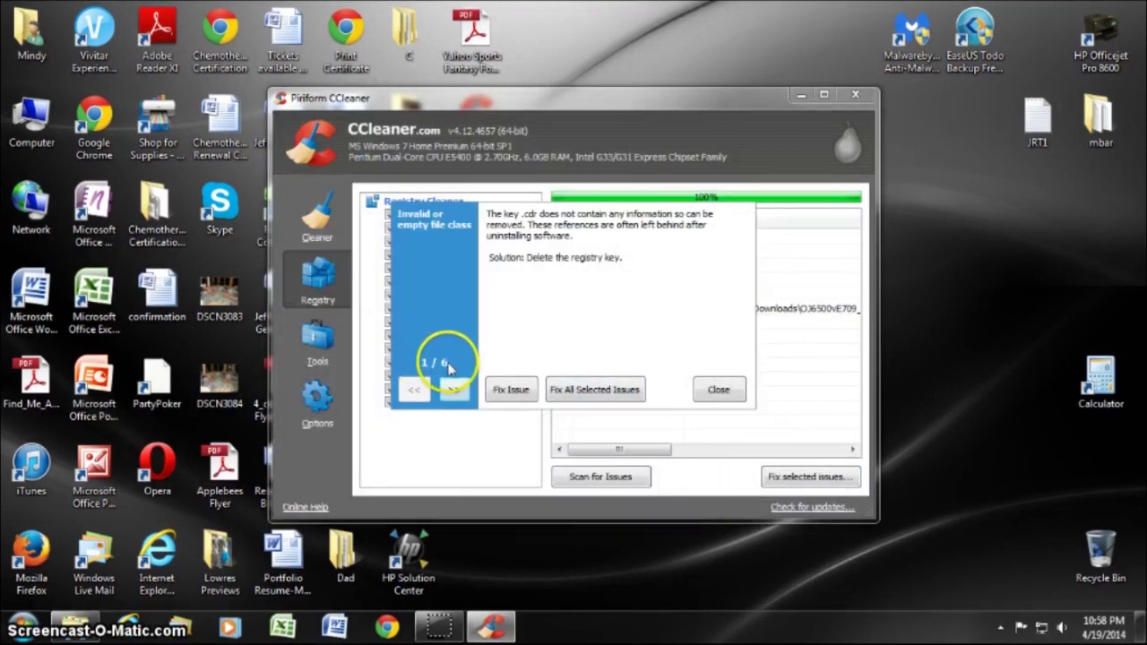
# Step: Fix all selected registry issues and scan the registry for issues again
pyautogui.click(596, 394)
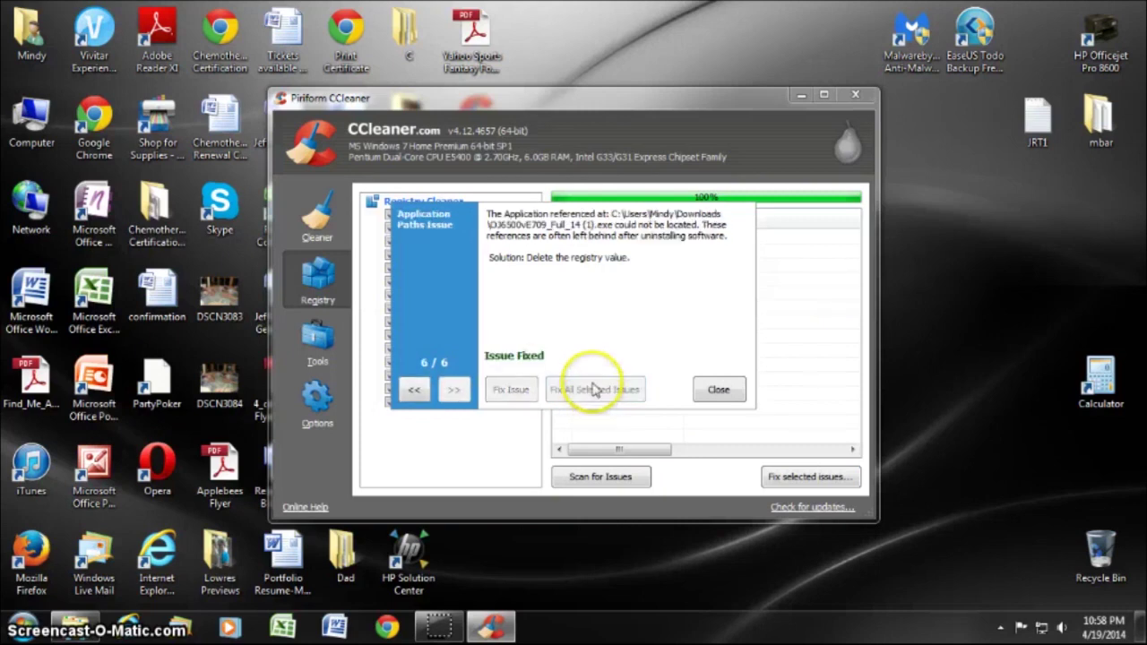
pyautogui.click(718, 391)
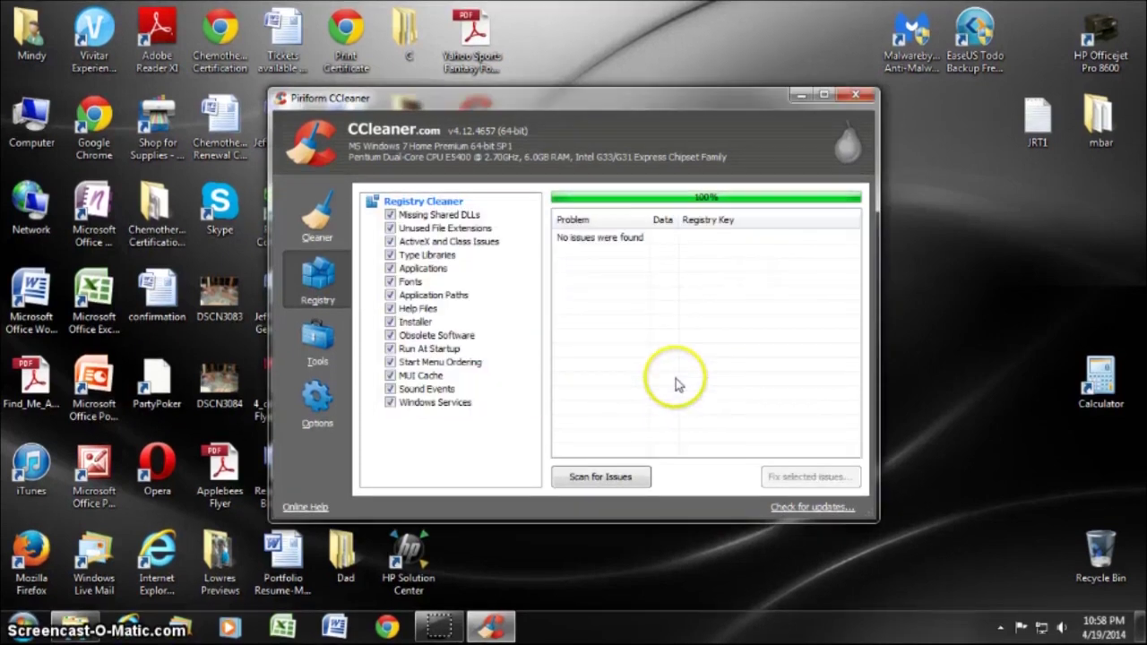
pyautogui.click(594, 476)
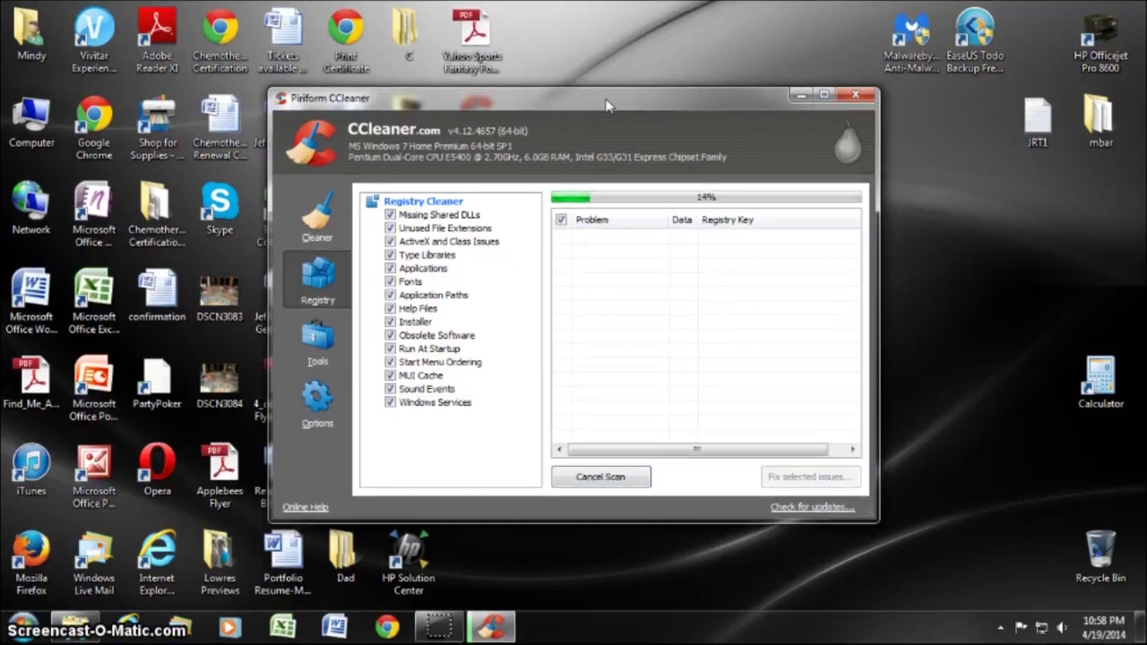
# Step: Move the backupreg file on the desktop to the free spot below JRT1, and close CCleaner
pyautogui.moveTo(603, 105); pyautogui.dragTo(658, 250)
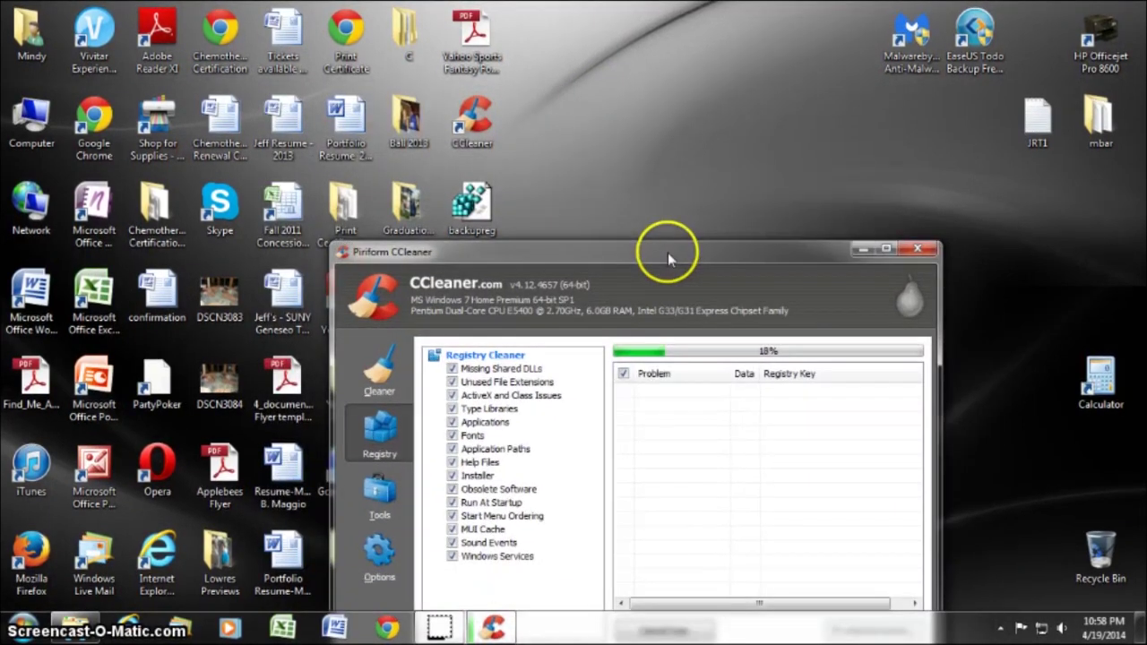
pyautogui.moveTo(472, 204); pyautogui.dragTo(1037, 202)
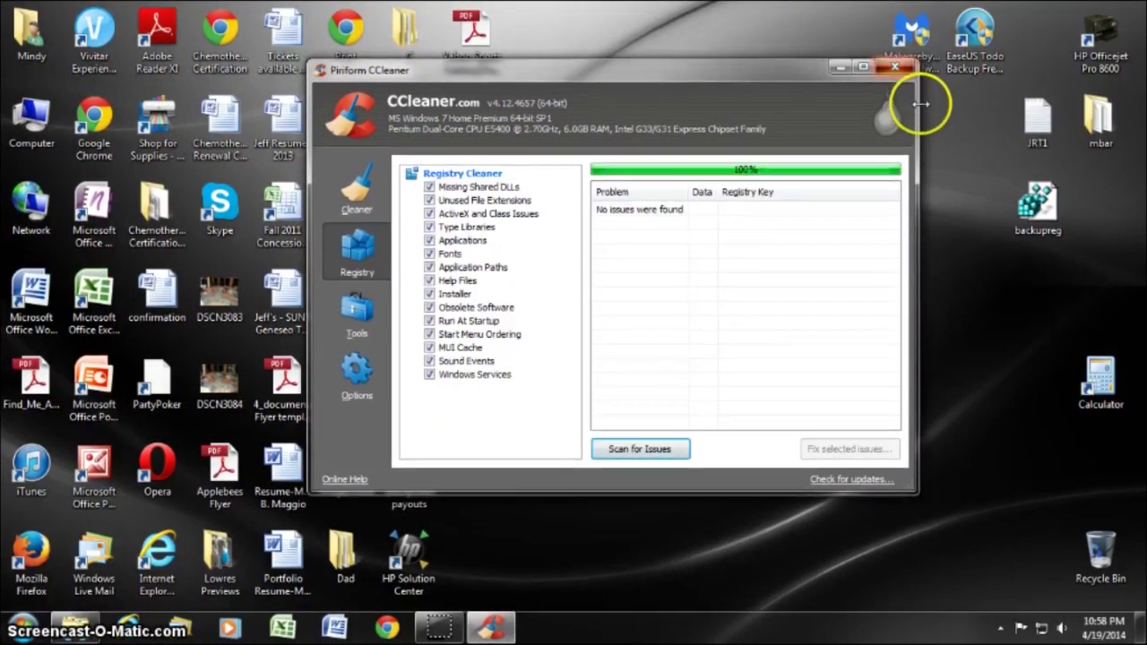
pyautogui.click(895, 66)
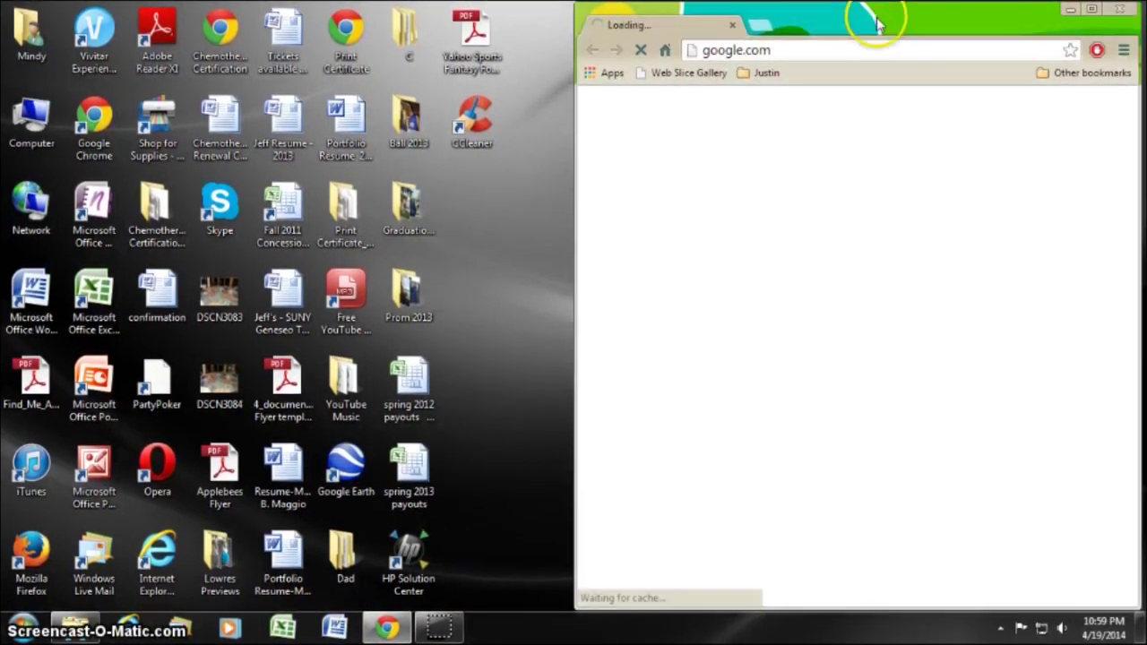
# Step: Maximize the browser window, search for "jrt", and download Junkware Removal Tool from its bleepingcomputer.com page
pyautogui.moveTo(877, 24); pyautogui.dragTo(302, 25)
pyautogui.doubleClick(302, 24)
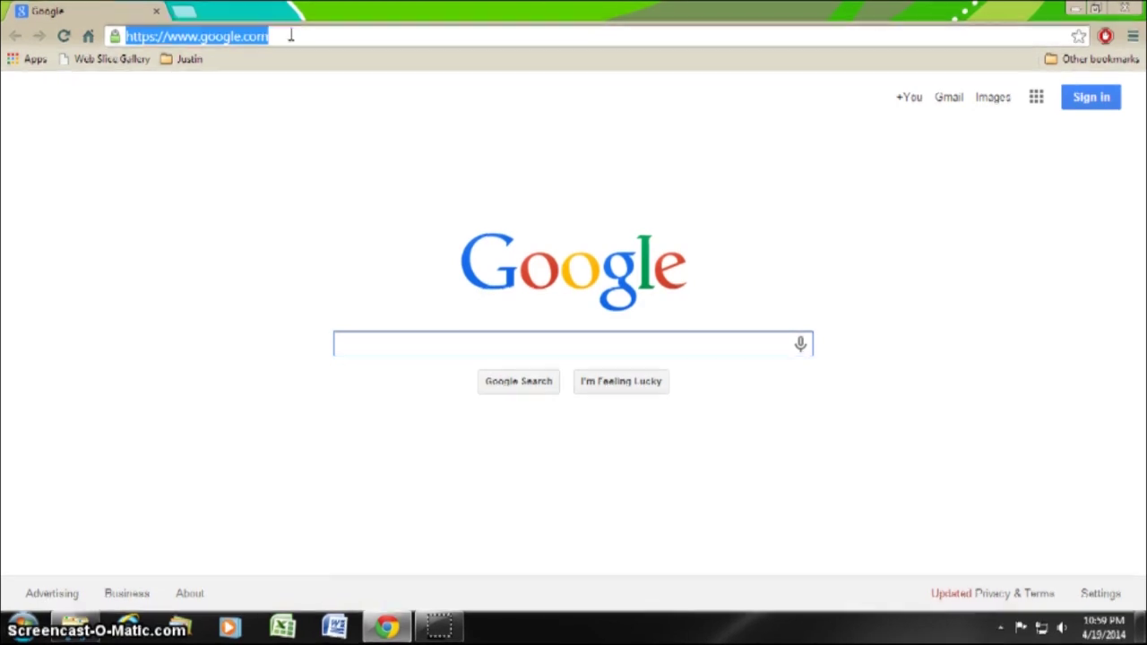
pyautogui.write('jrt')
pyautogui.press('Return')
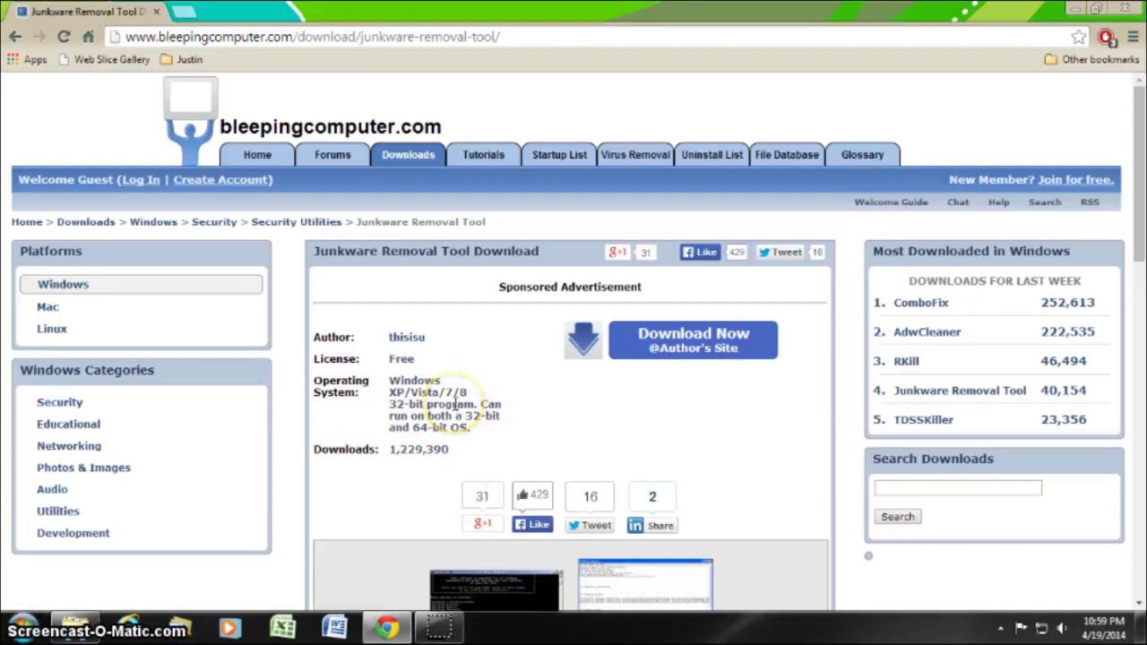
pyautogui.click(653, 354)
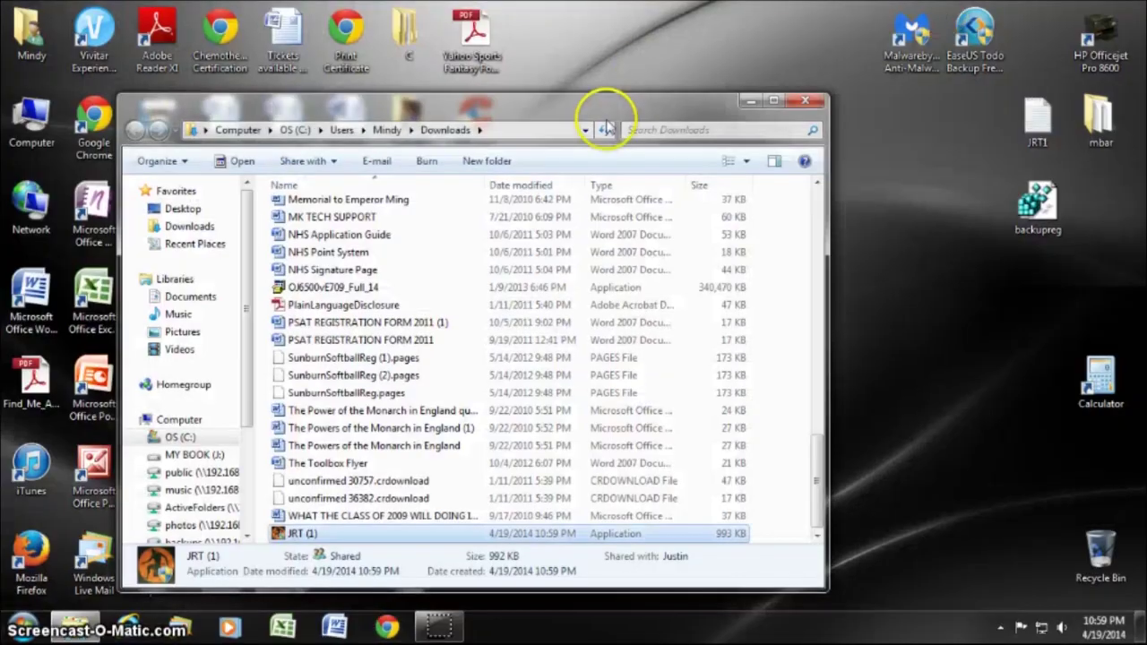
# Step: Move JRT (1) from the Downloads folder to the desktop spot below Malwarebytes Anti-Malware, keeping the folder window clear of the desktop icons
pyautogui.moveTo(500, 108); pyautogui.dragTo(394, 57)
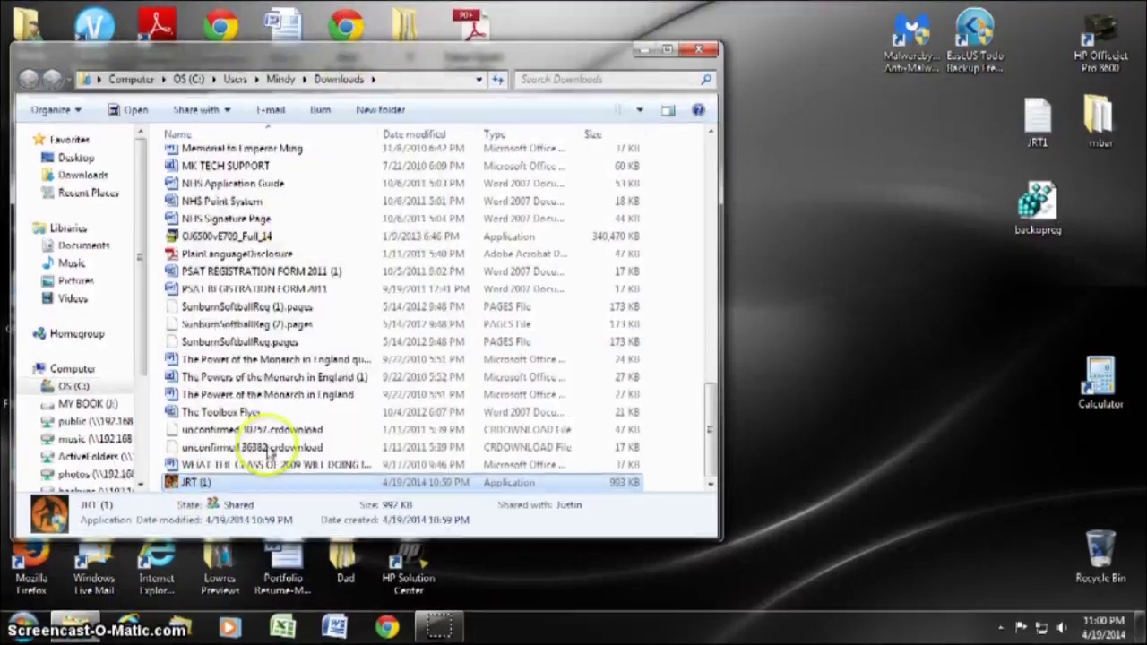
pyautogui.moveTo(201, 486); pyautogui.dragTo(908, 137)
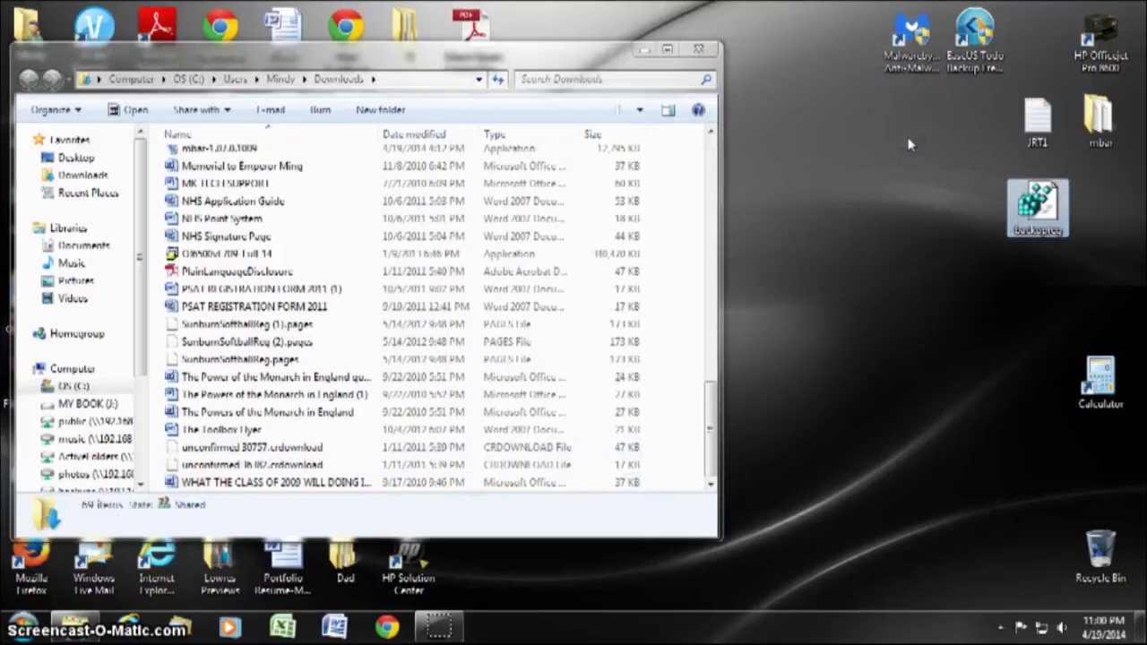
pyautogui.moveTo(552, 61); pyautogui.dragTo(647, 467)
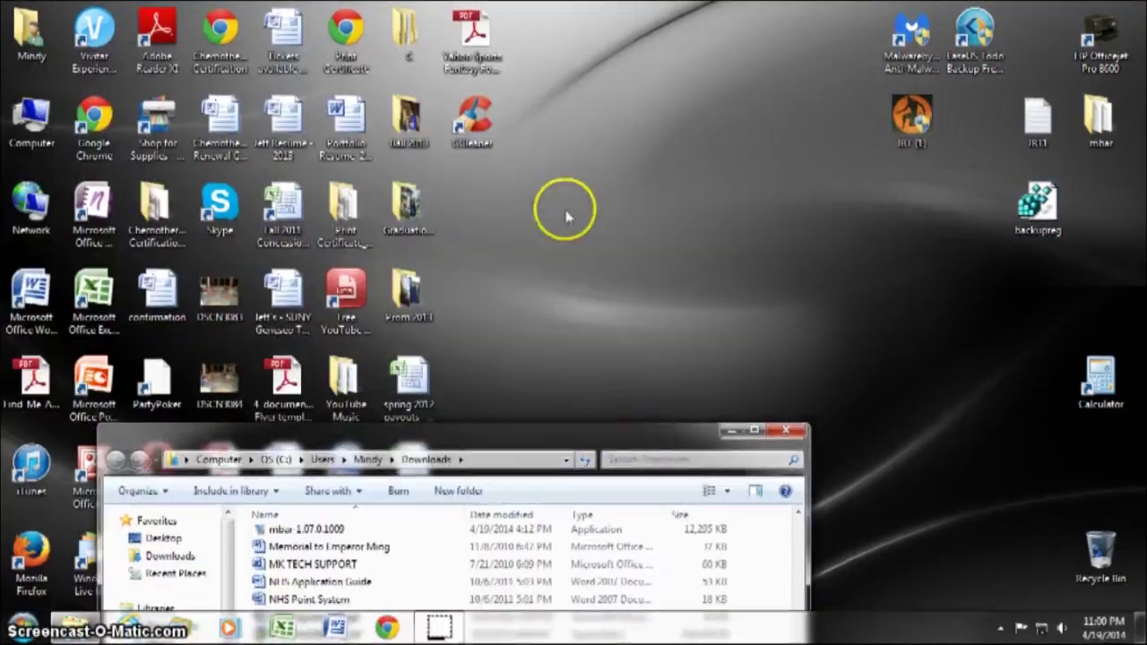
# Step: Place the CCleaner shortcut between Malwarebytes Anti-Malware and EaseUS Todo Backup on the desktop, and close the Downloads folder
pyautogui.moveTo(480, 135); pyautogui.dragTo(972, 116)
pyautogui.moveTo(980, 46); pyautogui.dragTo(1038, 45)
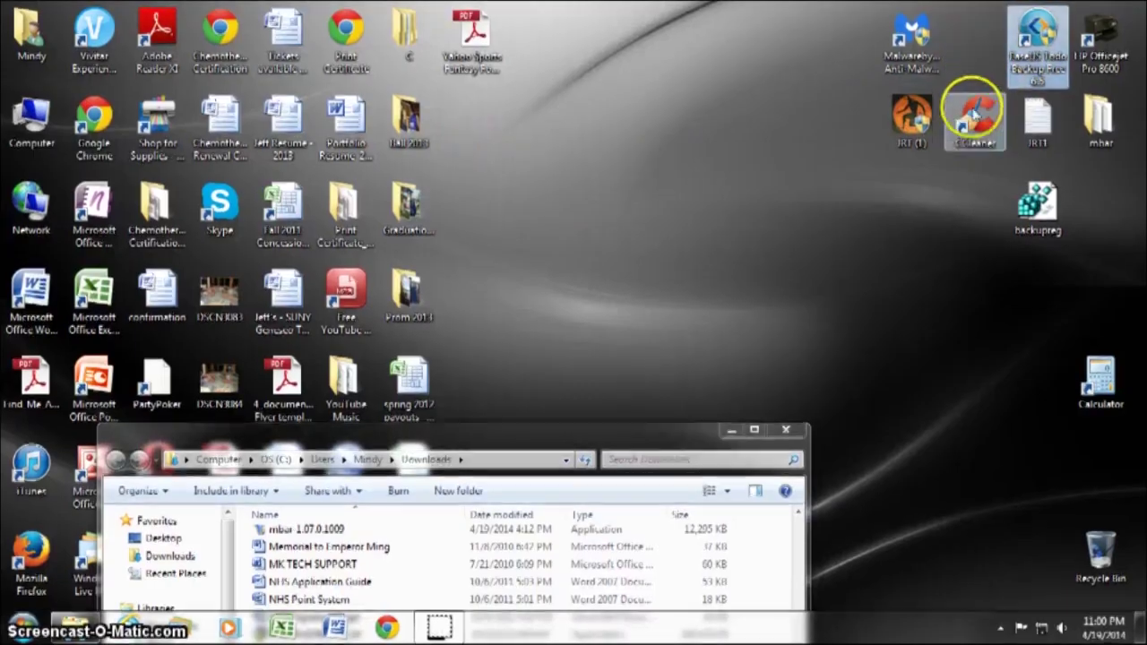
pyautogui.moveTo(975, 112); pyautogui.dragTo(973, 43)
pyautogui.moveTo(647, 435); pyautogui.dragTo(594, 34)
pyautogui.click(742, 25)
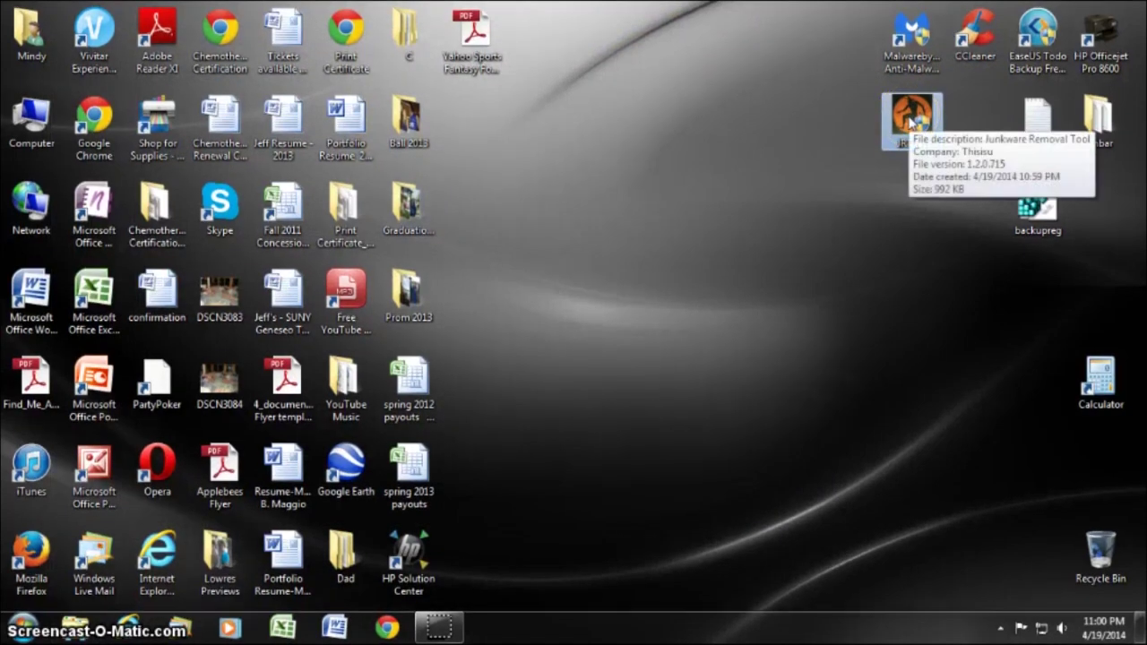
# Step: Run JRT (1) from the desktop as administrator and continue past its disclaimer to start the junkware scan
pyautogui.rightClick(911, 122)
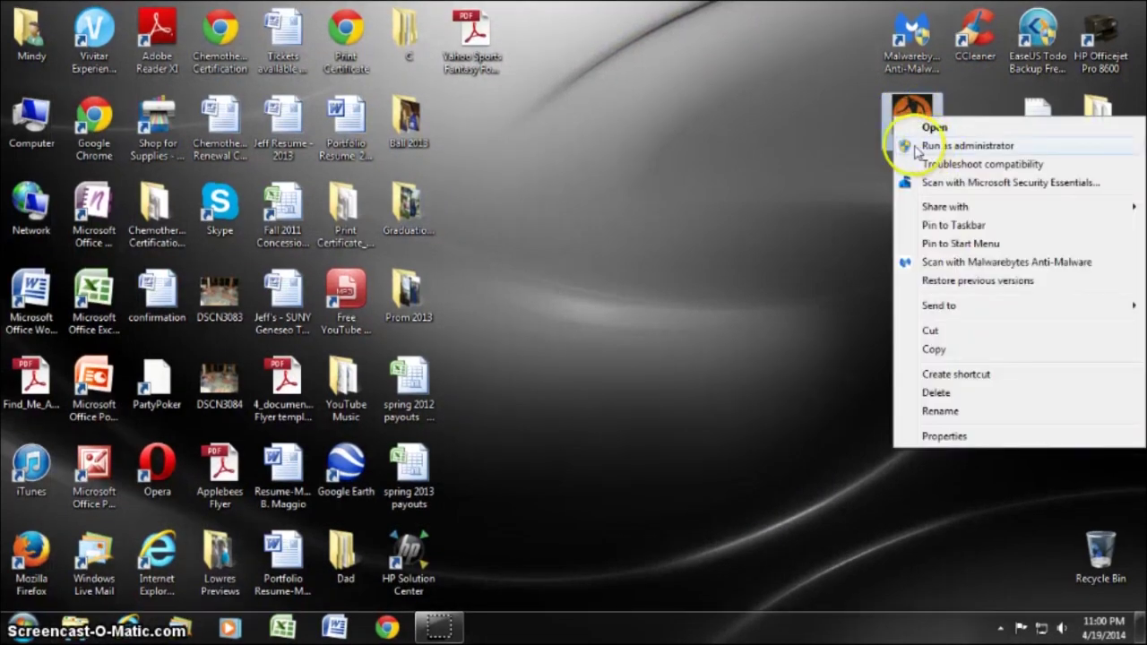
pyautogui.click(1027, 147)
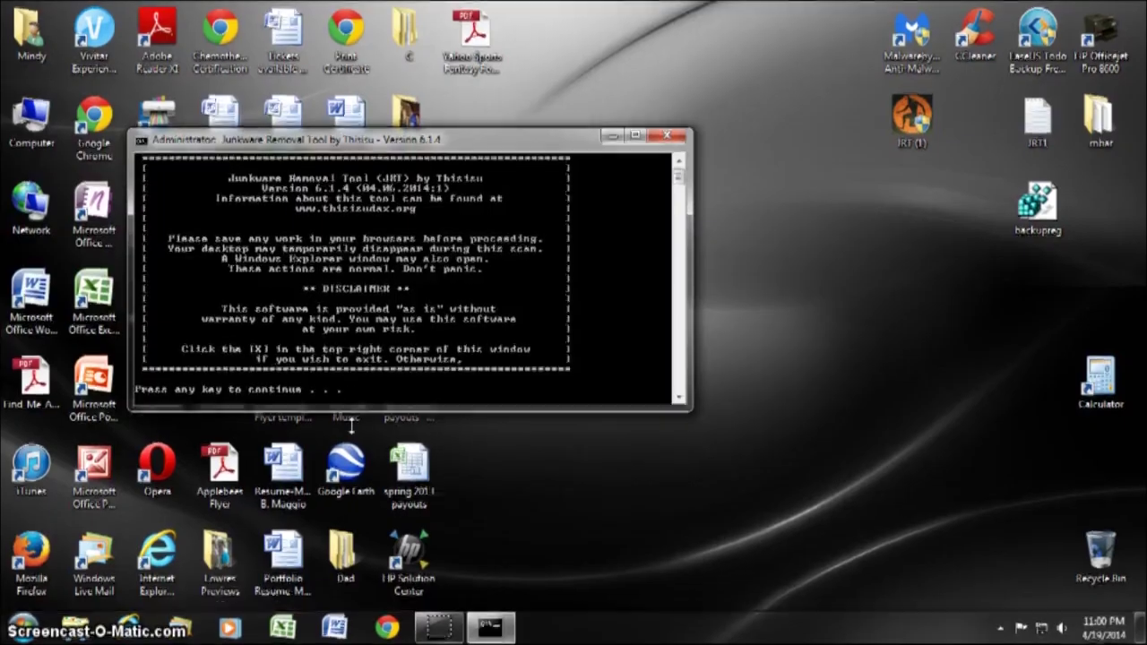
pyautogui.click(487, 174)
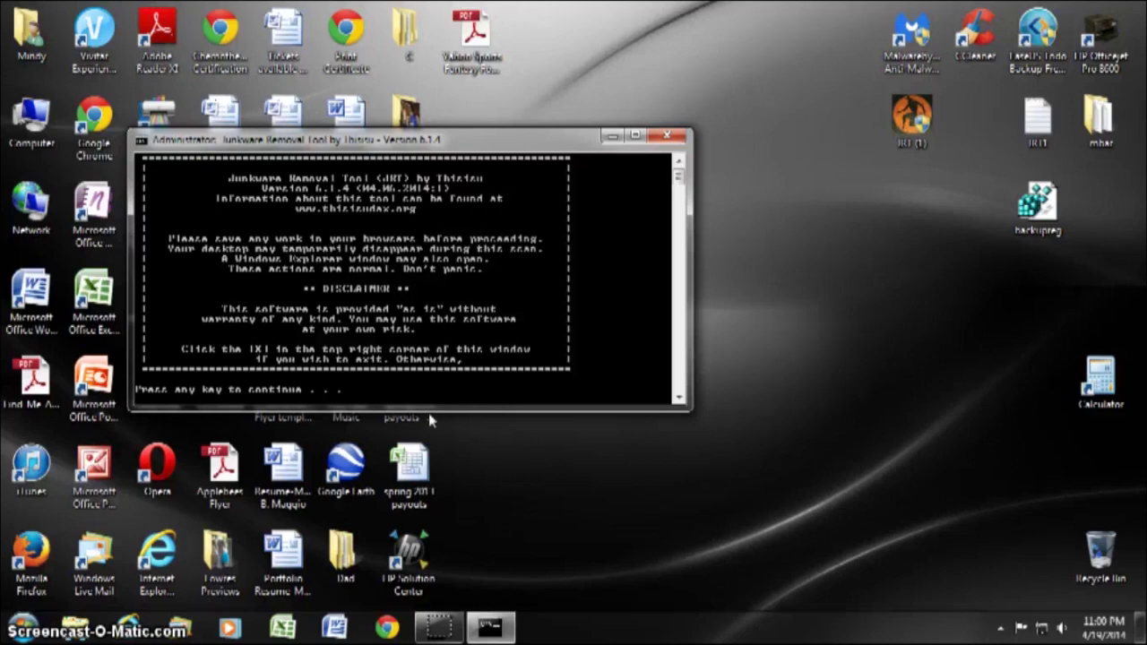
pyautogui.press('Return')
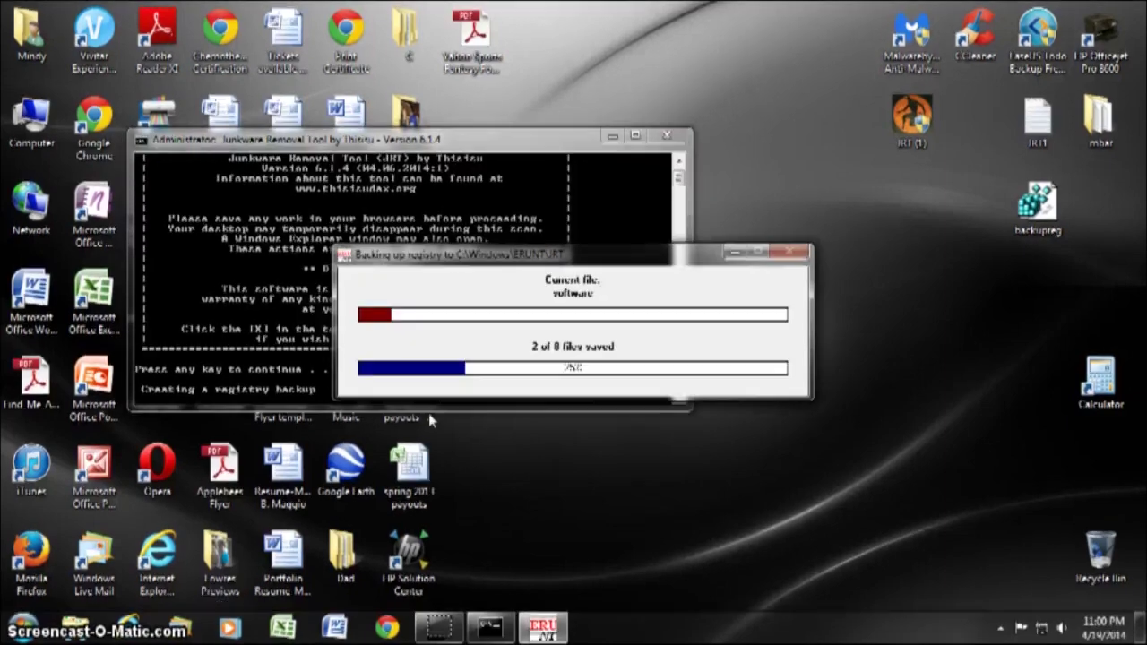
pyautogui.click(479, 414)
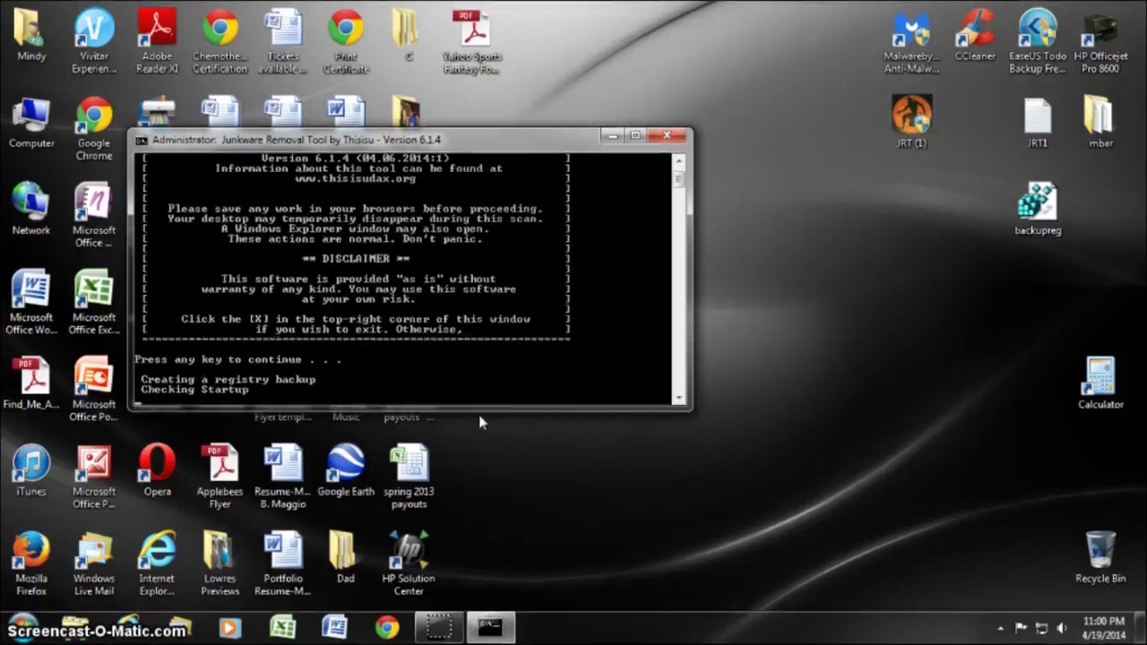
pyautogui.click(367, 462)
pyautogui.click(388, 462)
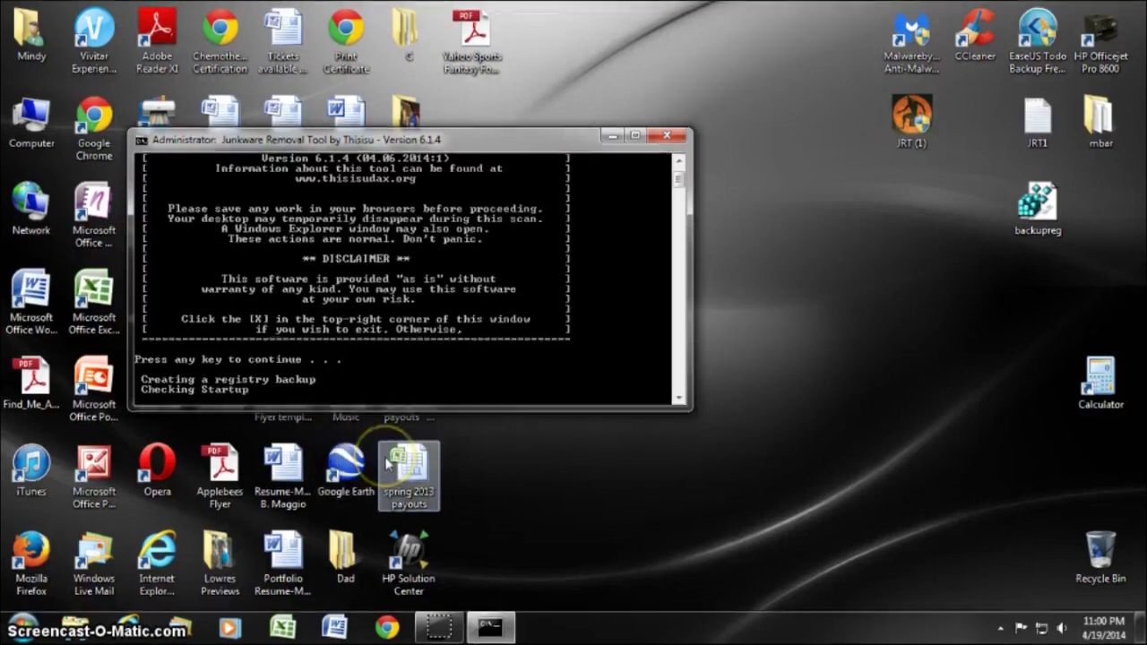
pyautogui.click(363, 414)
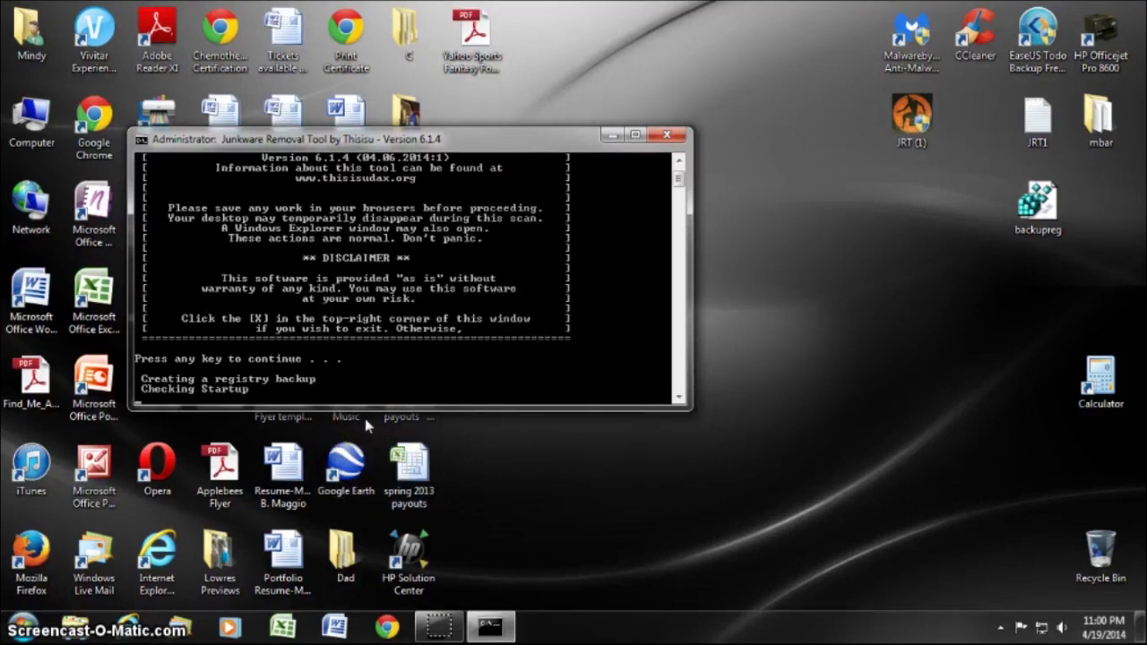
pyautogui.click(482, 626)
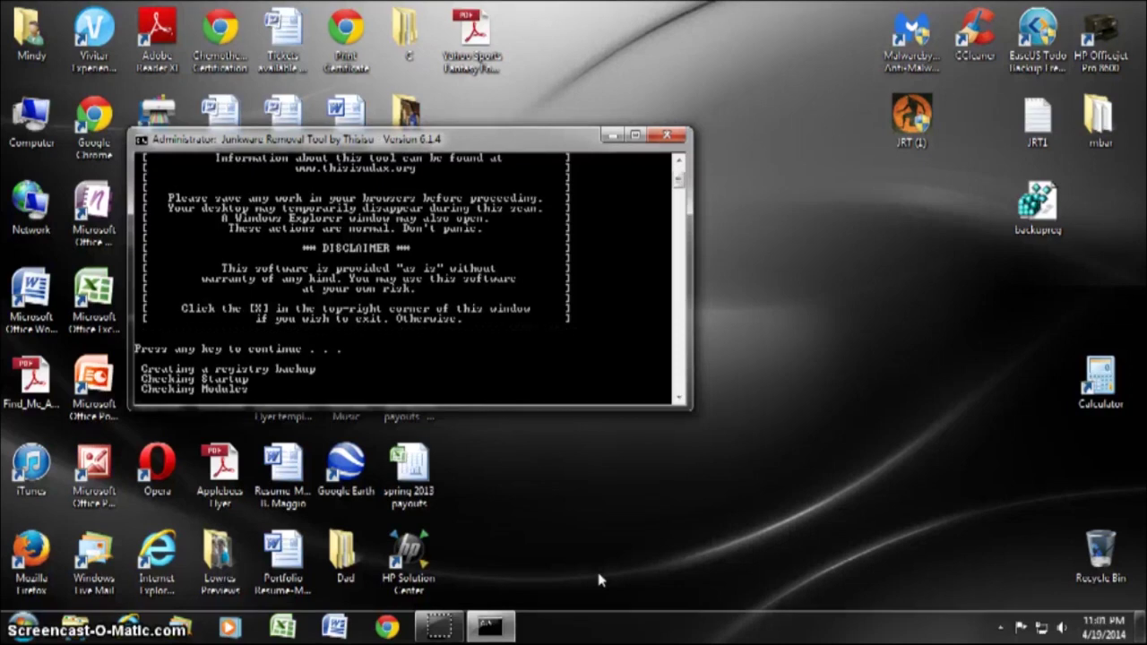
pyautogui.click(355, 396)
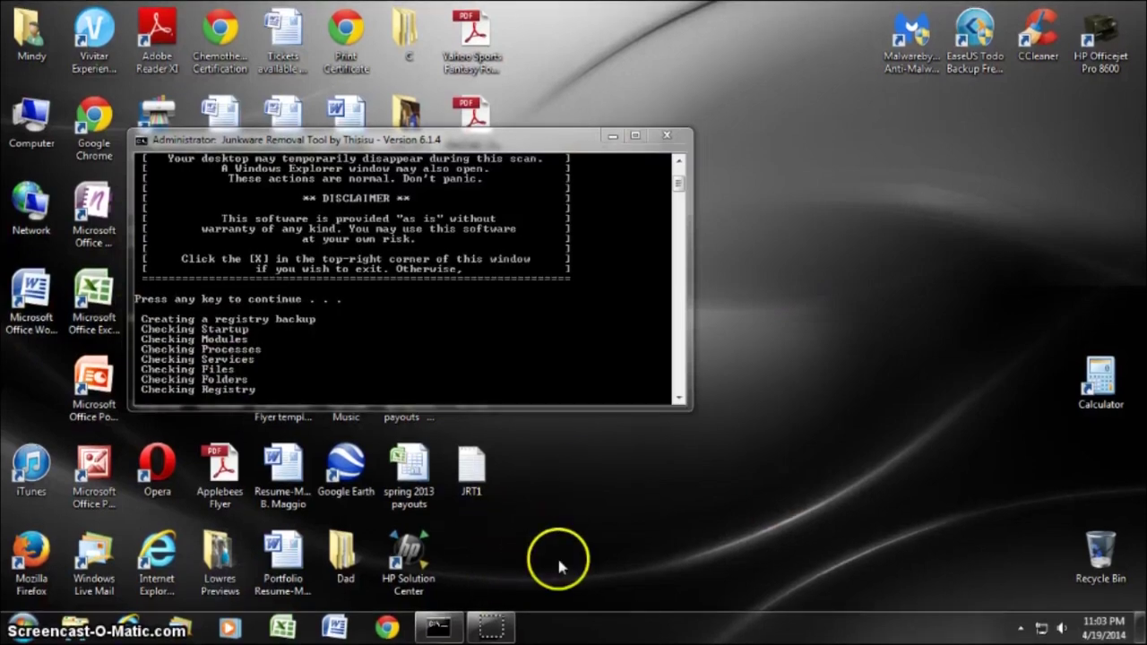
pyautogui.moveTo(506, 633)
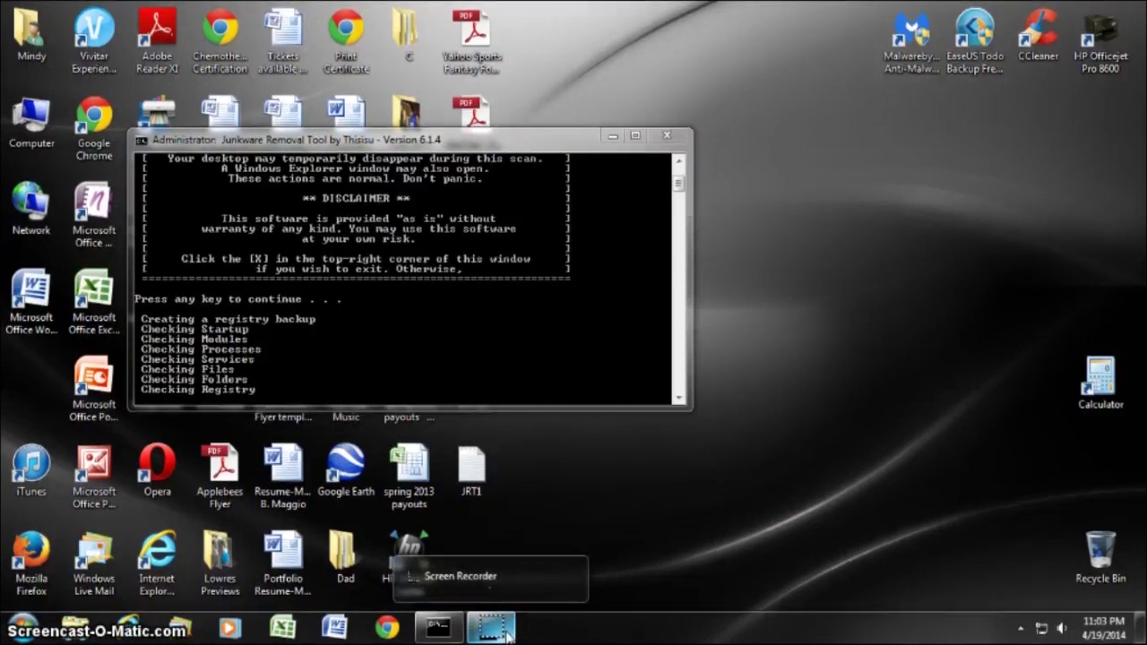
pyautogui.click(596, 481)
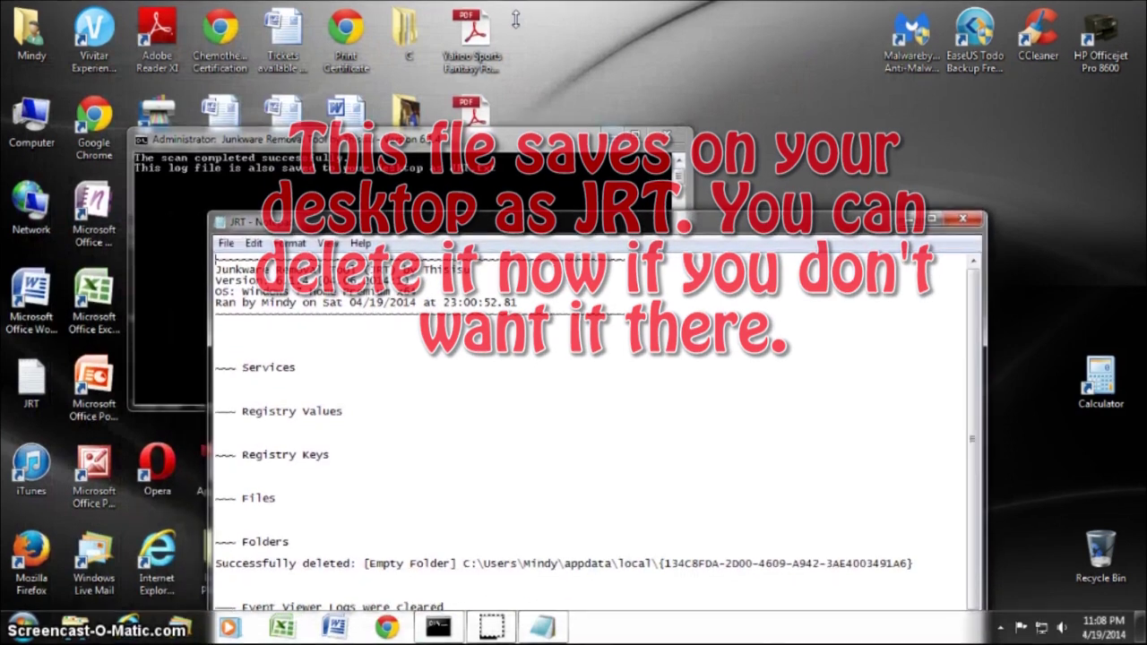
# Step: Close the Junkware Removal Tool console, move its log window aside, and select the saved JRT log file on the desktop
pyautogui.click(545, 134)
pyautogui.click(655, 134)
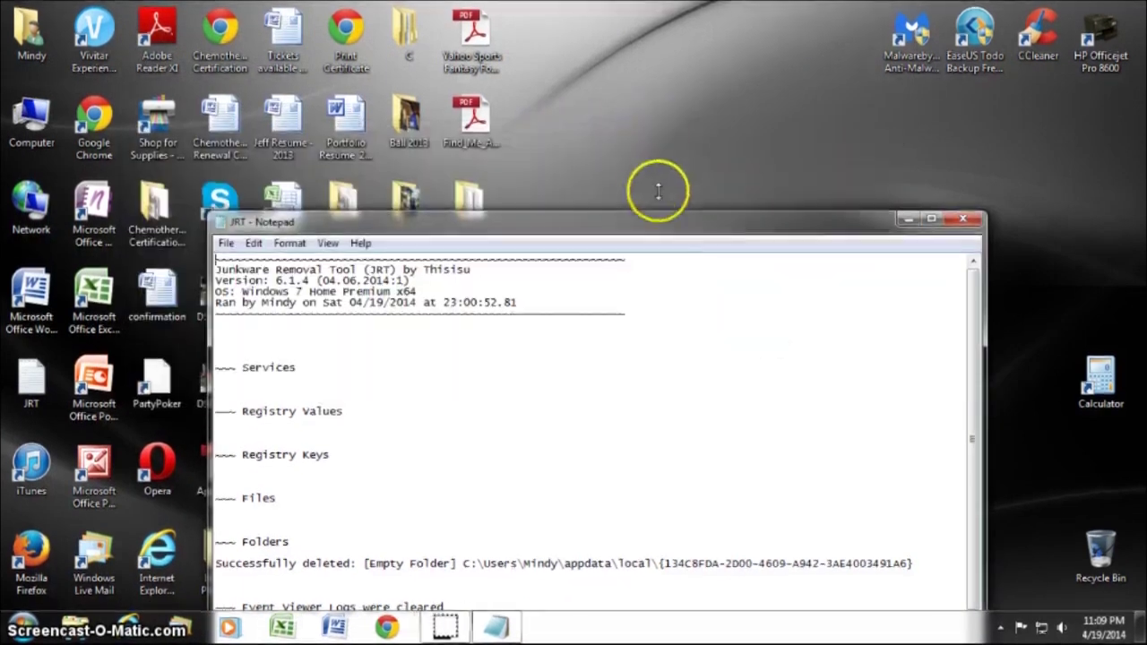
pyautogui.moveTo(615, 224); pyautogui.dragTo(974, 113)
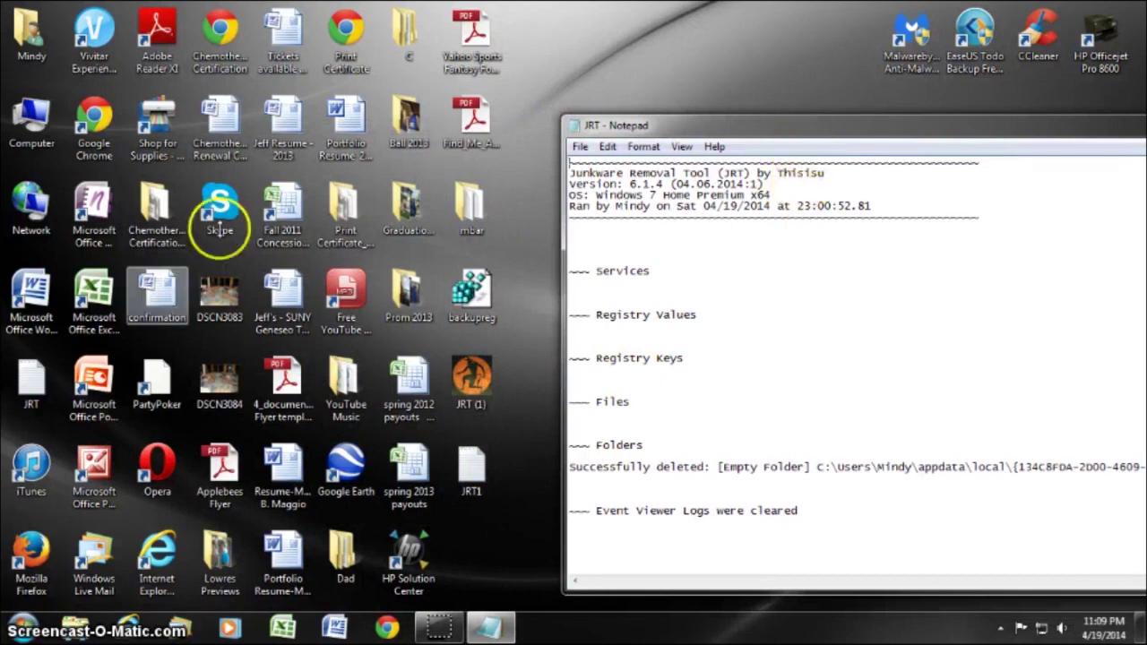
pyautogui.click(31, 399)
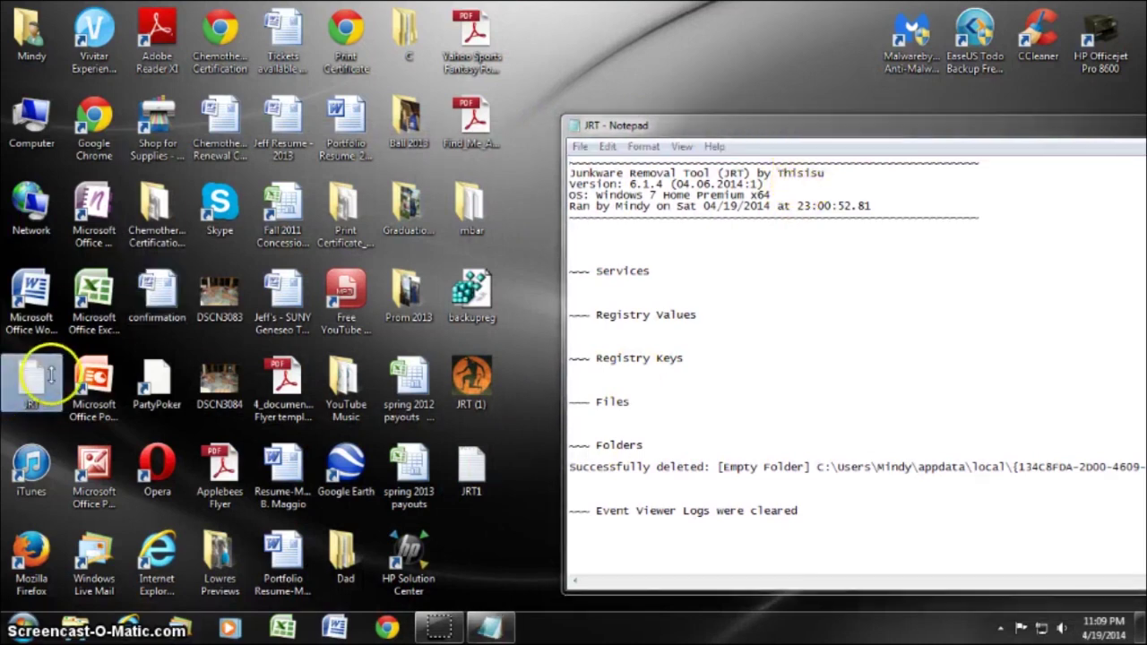
# Step: Open the earlier JRT1 log from the desktop, look through its list of deleted folders, and close the log windows
pyautogui.moveTo(776, 125); pyautogui.dragTo(690, 63)
pyautogui.doubleClick(467, 459)
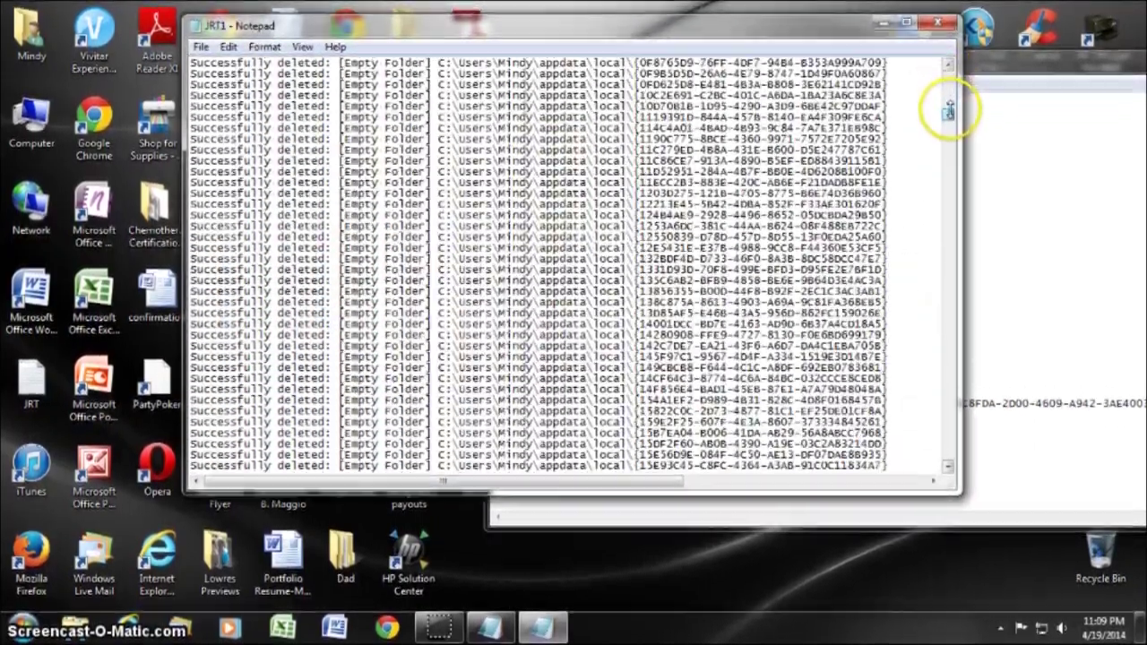
pyautogui.moveTo(948, 109); pyautogui.dragTo(952, 457)
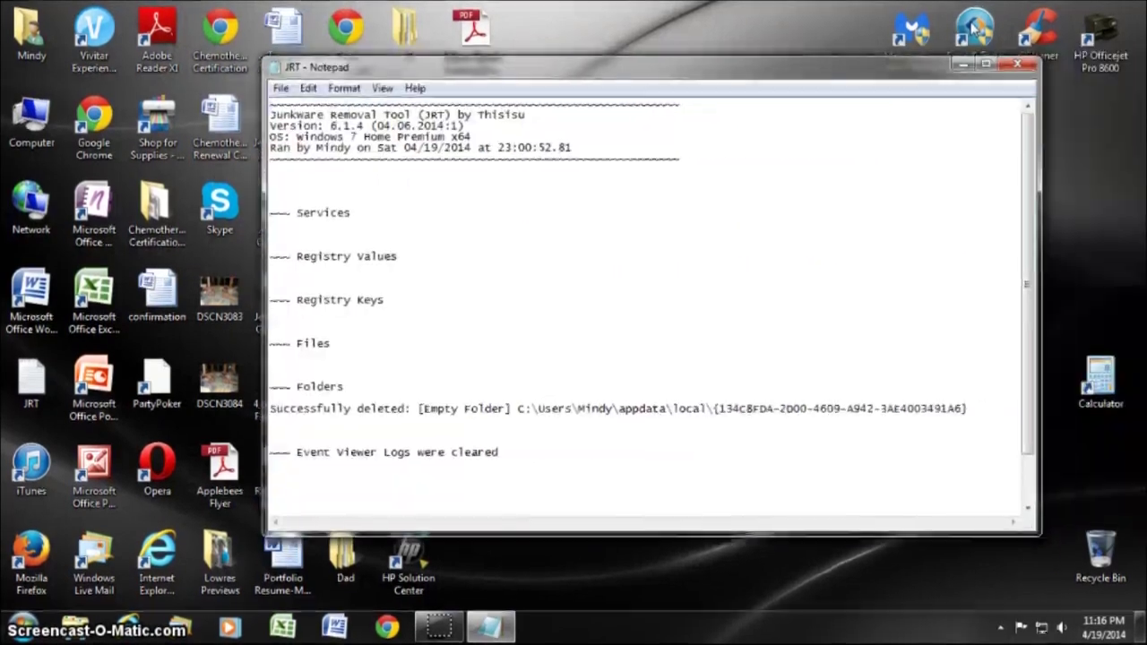
pyautogui.click(1017, 64)
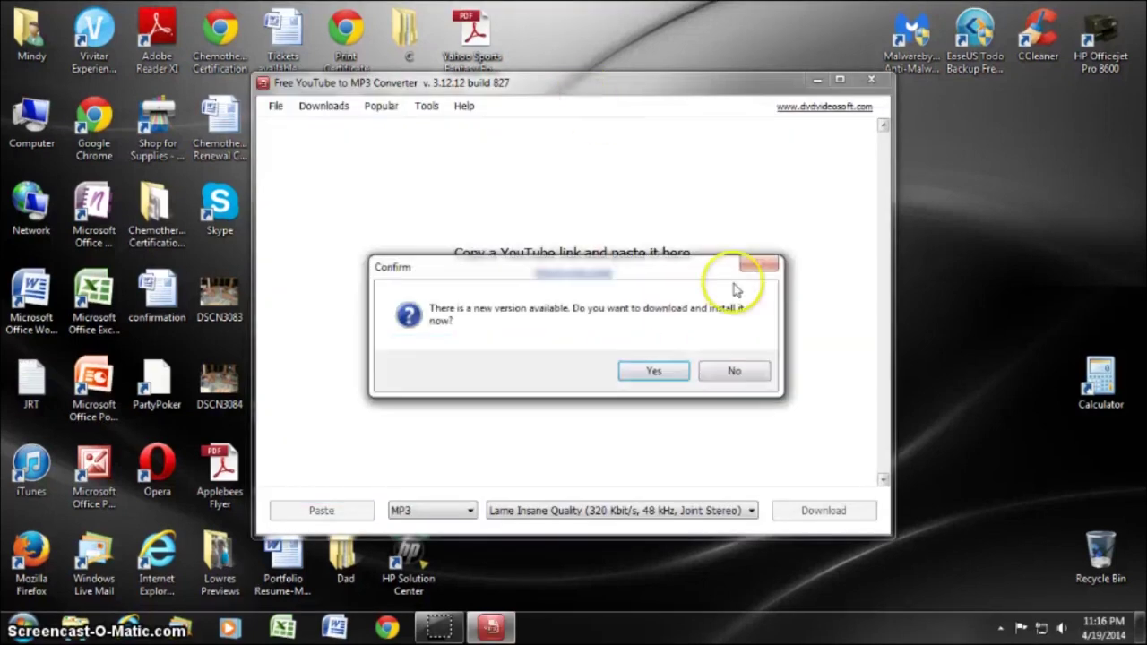
# Step: Accept the Free YouTube to MP3 Converter update, download the new installer from the DVDVideoSoft page, and run it
pyautogui.click(653, 371)
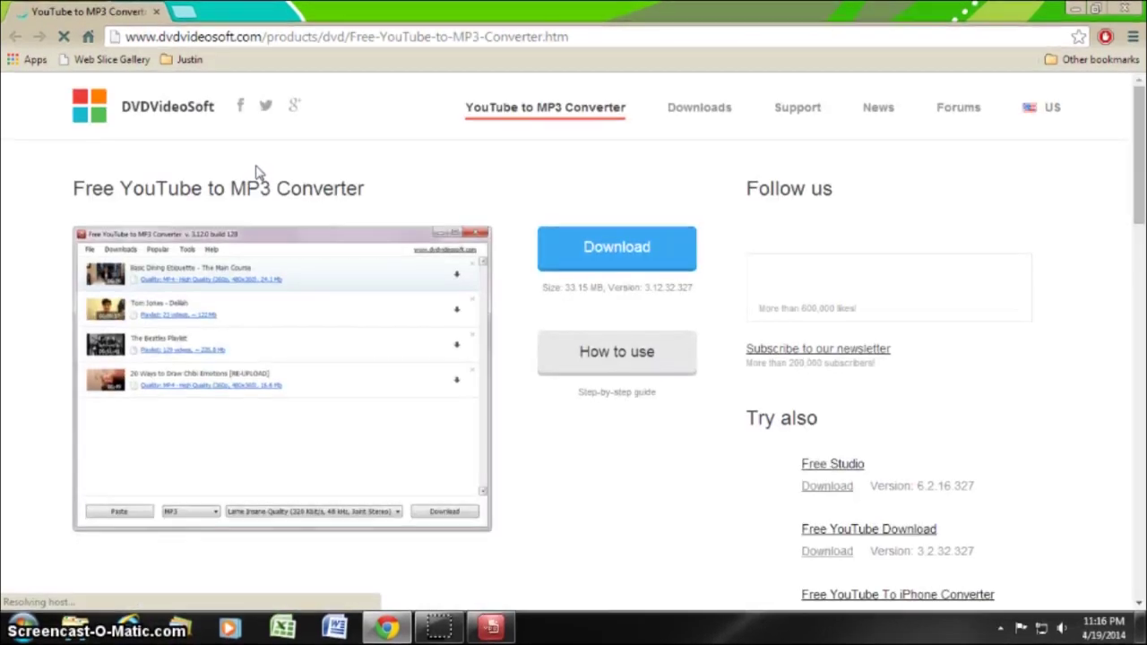
pyautogui.click(607, 247)
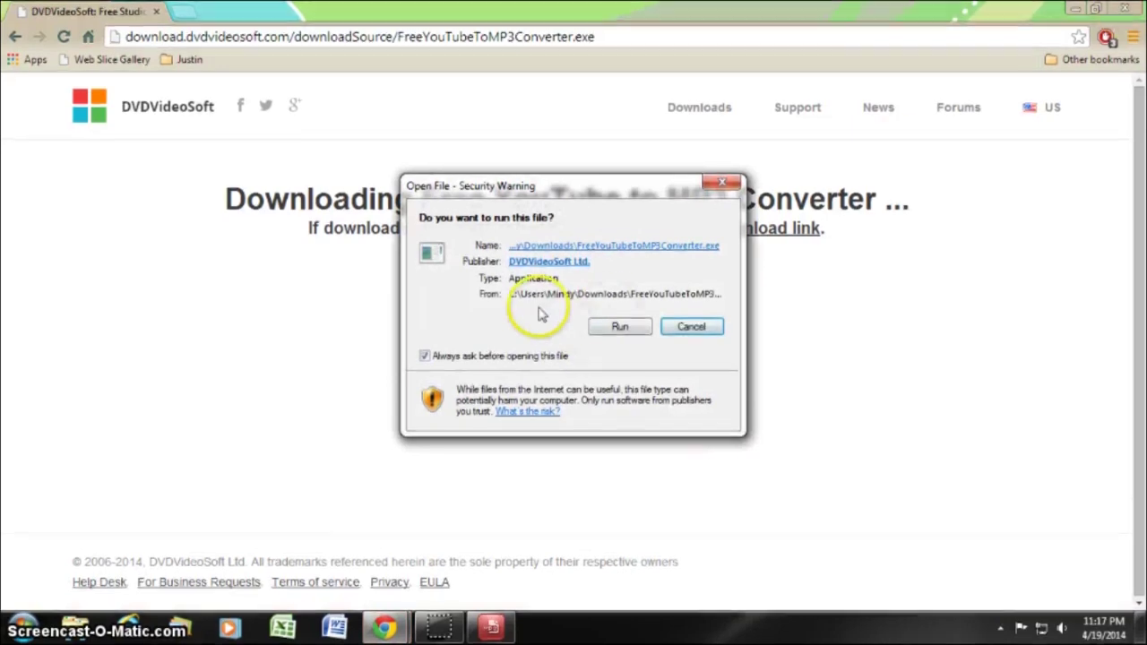
pyautogui.click(619, 328)
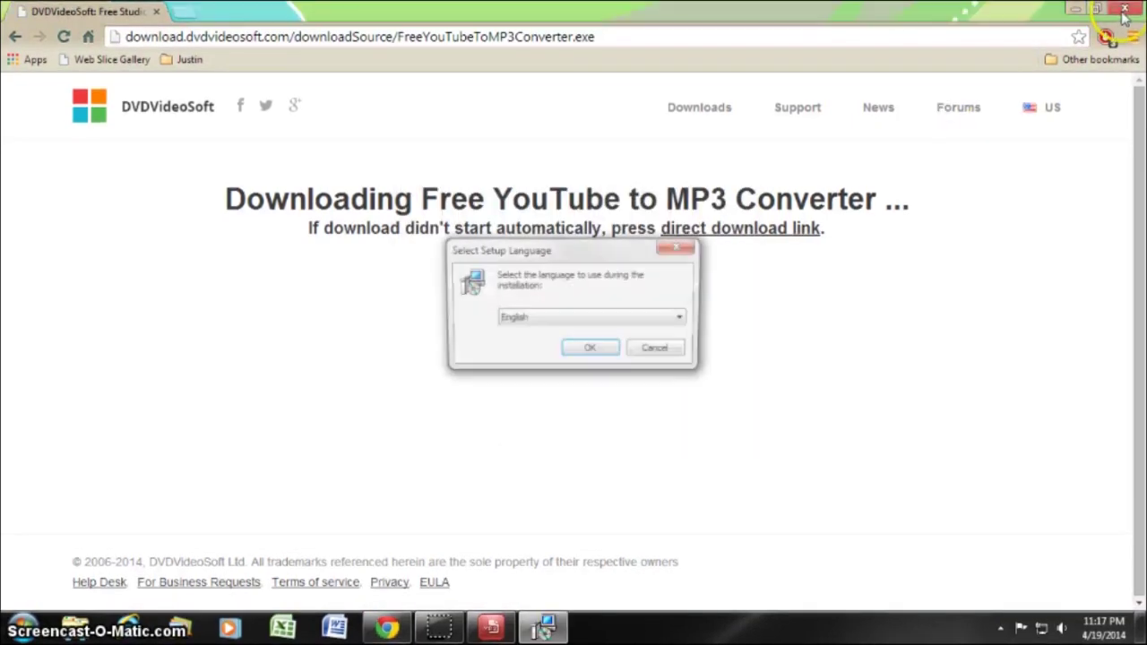
# Step: Close the browser, accept English as the setup language, and close the old Free YouTube to MP3 Converter window
pyautogui.click(1122, 9)
pyautogui.click(591, 347)
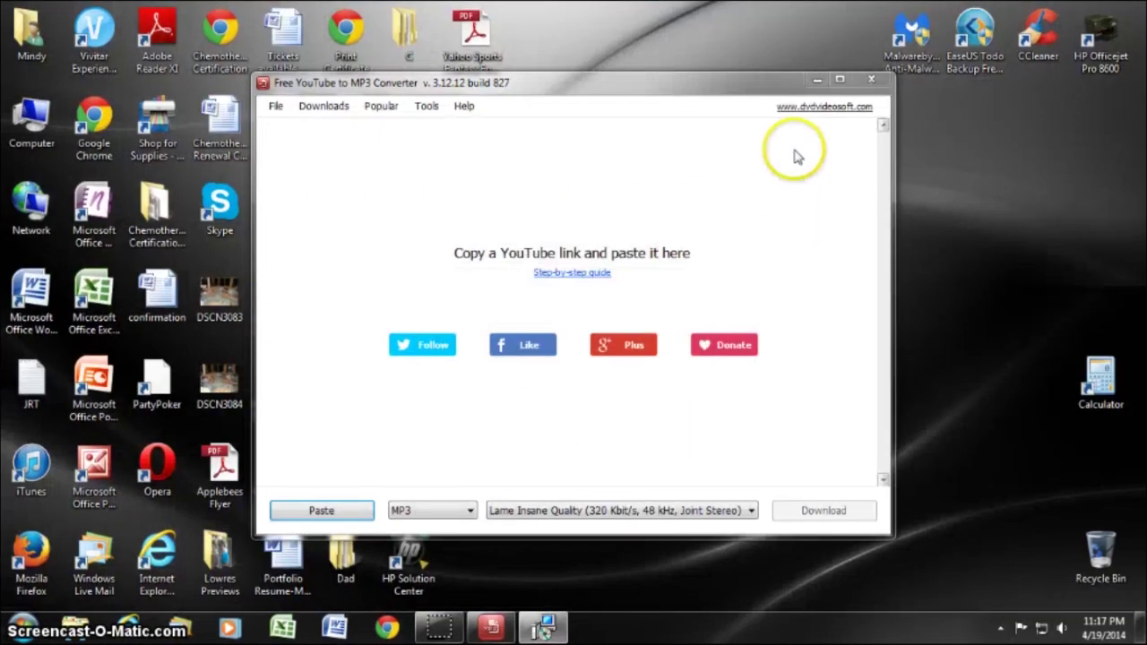
pyautogui.click(873, 82)
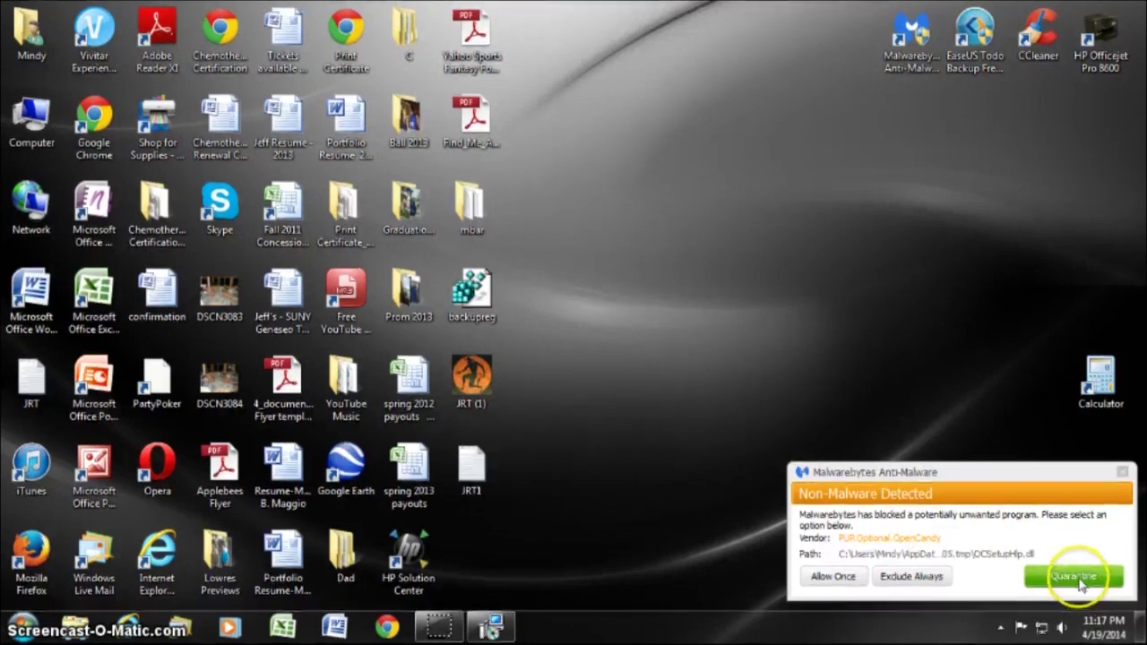
# Step: Quarantine the detected PUP.Optional.OpenCandy file, and open the quarantine history in Malwarebytes Anti-Malware
pyautogui.click(1078, 579)
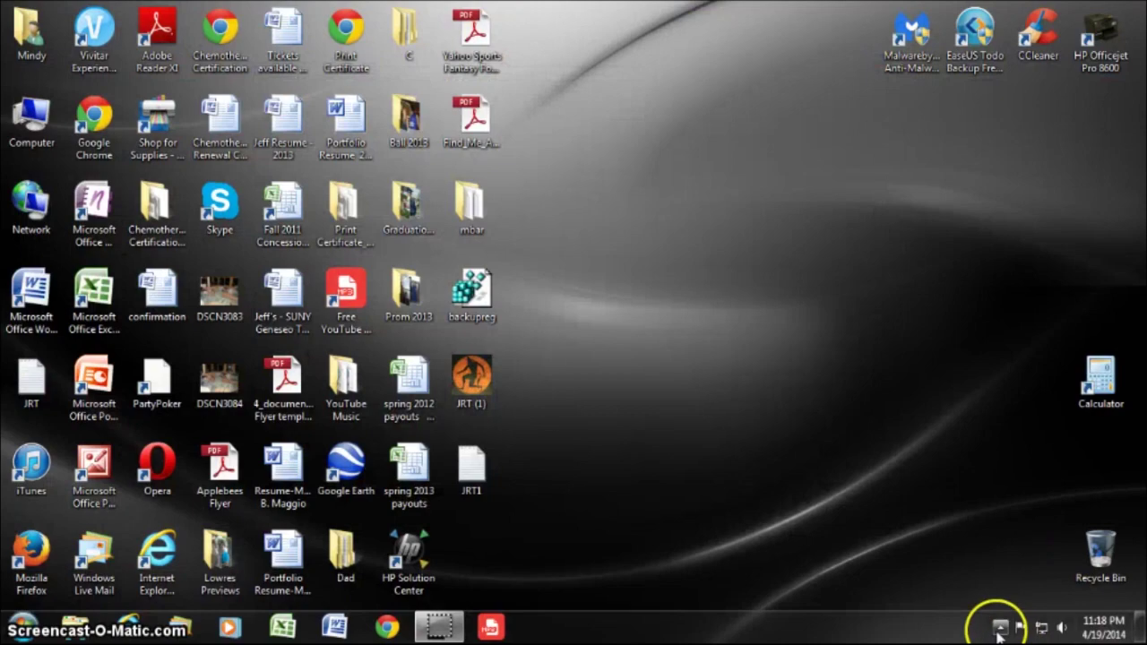
pyautogui.click(999, 627)
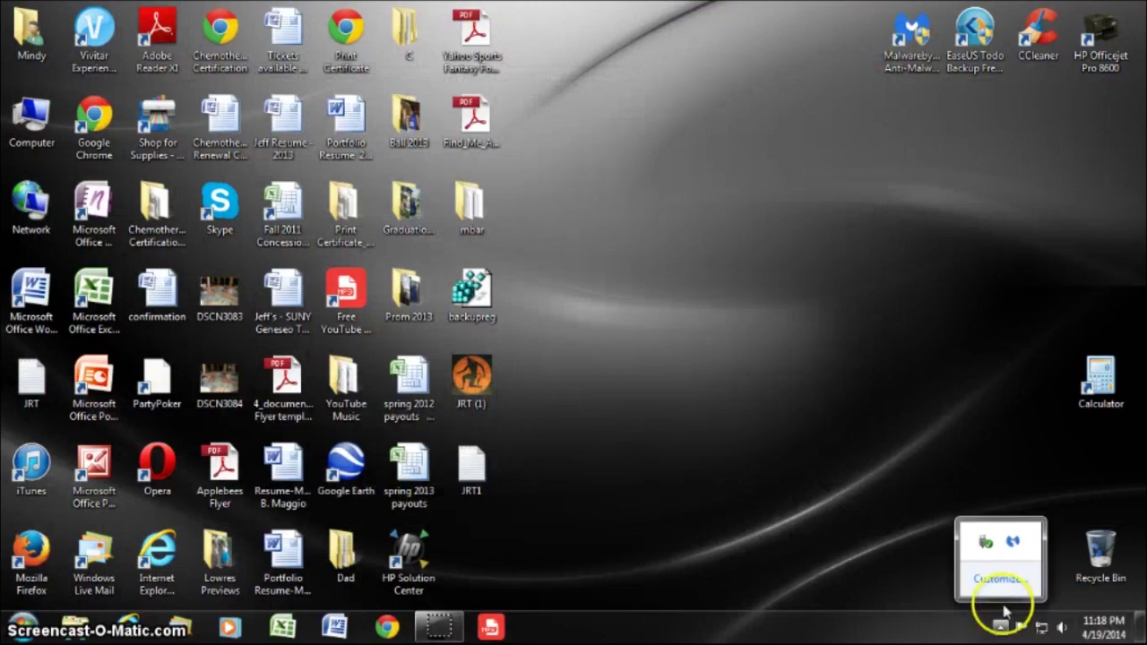
pyautogui.doubleClick(1011, 542)
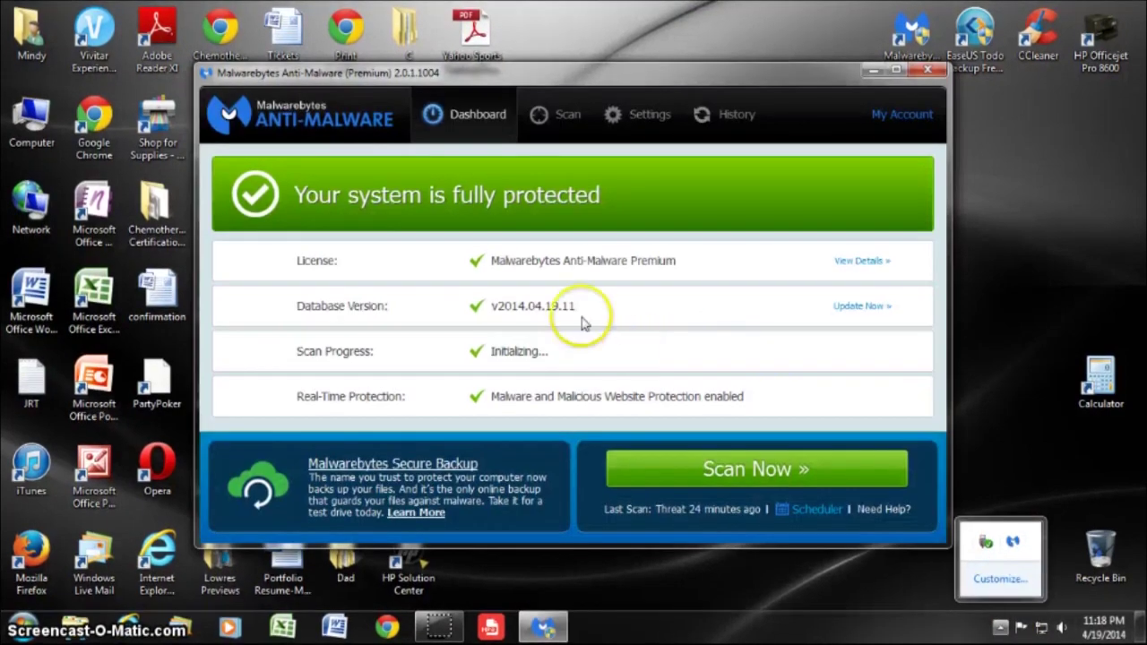
pyautogui.click(536, 114)
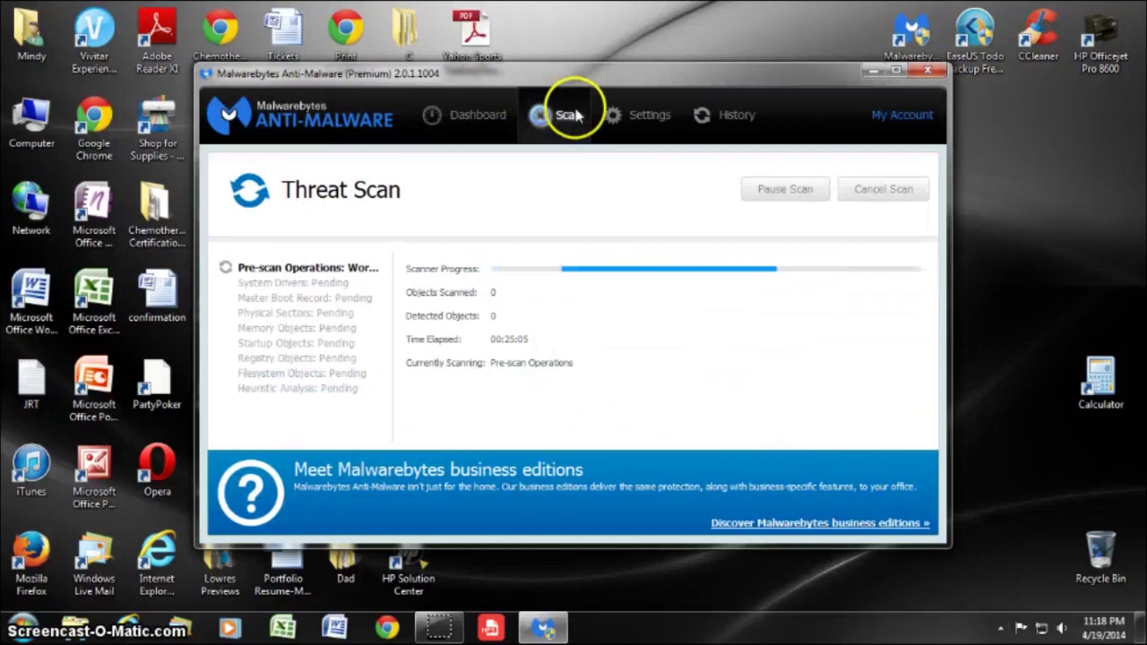
pyautogui.click(636, 123)
pyautogui.click(707, 116)
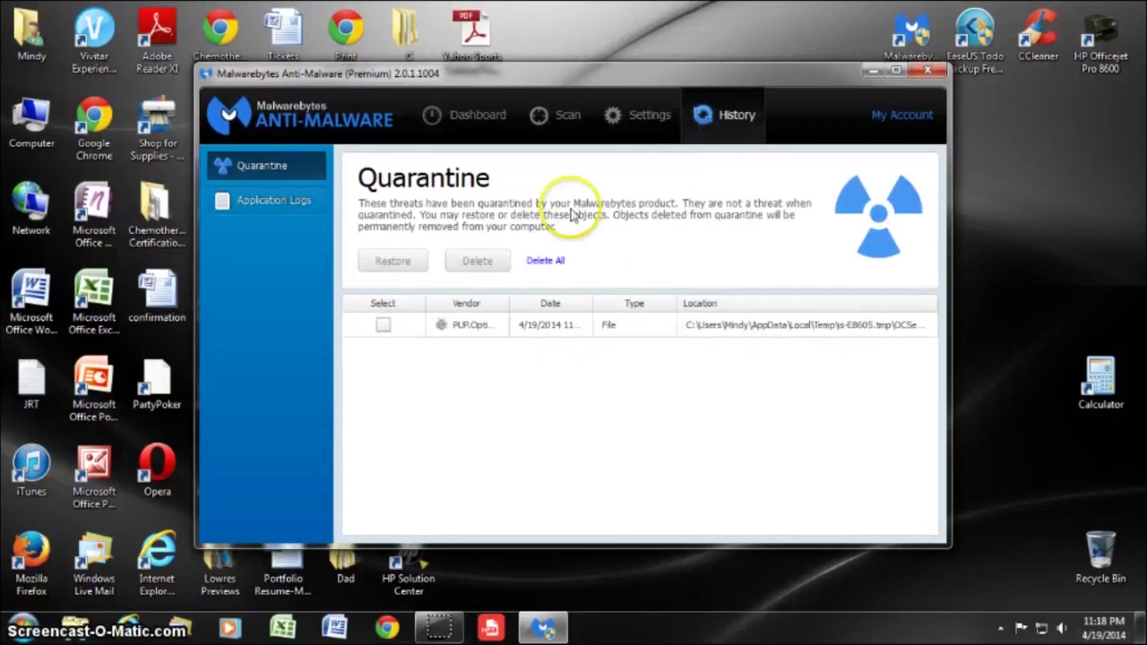
# Step: Permanently delete all quarantined items and close Malwarebytes Anti-Malware
pyautogui.click(546, 260)
pyautogui.click(622, 331)
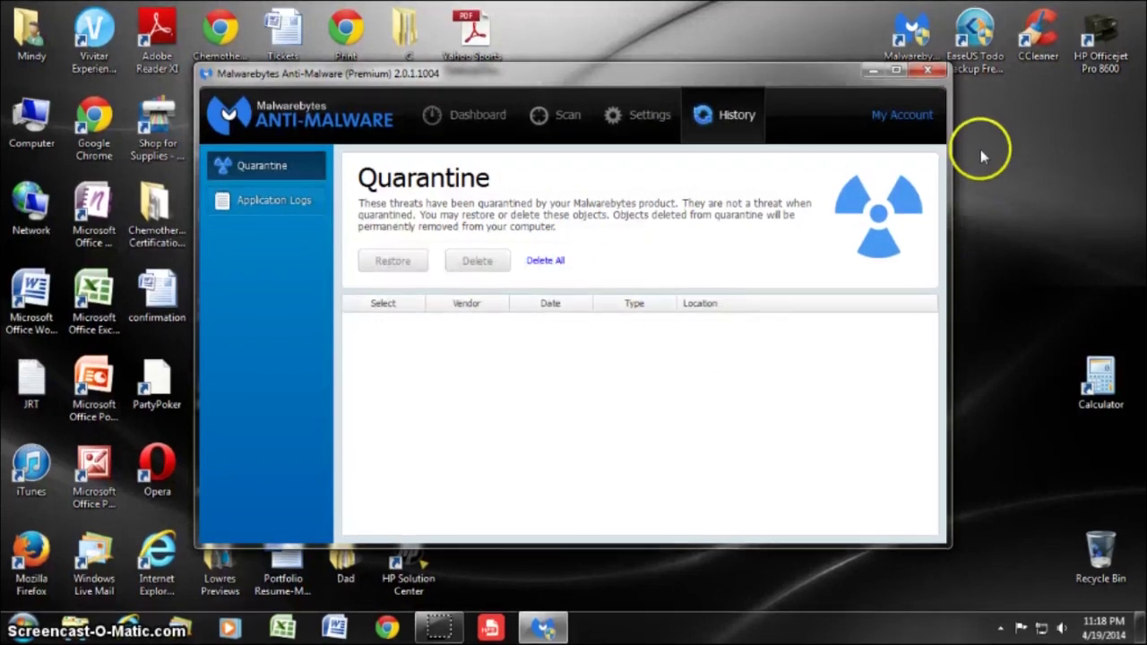
pyautogui.click(928, 71)
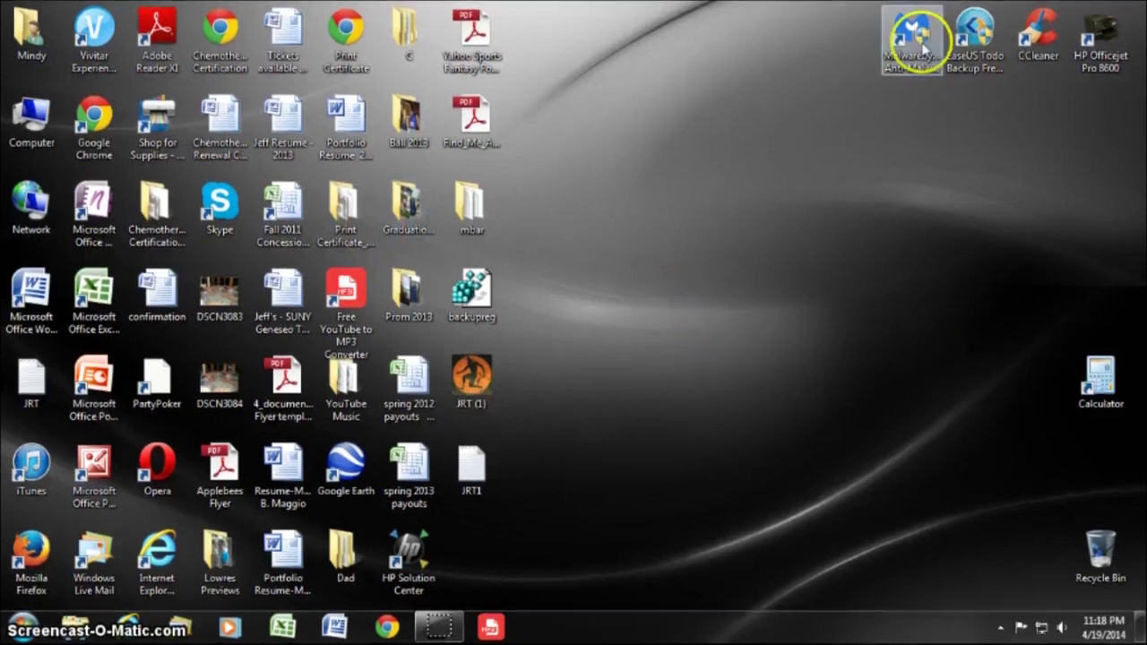
# Step: Group the cleanup tools along the upper edge of the desktop in the order JRT (1), Malwarebytes Anti-Malware, CCleaner
pyautogui.moveTo(1038, 41); pyautogui.dragTo(860, 43)
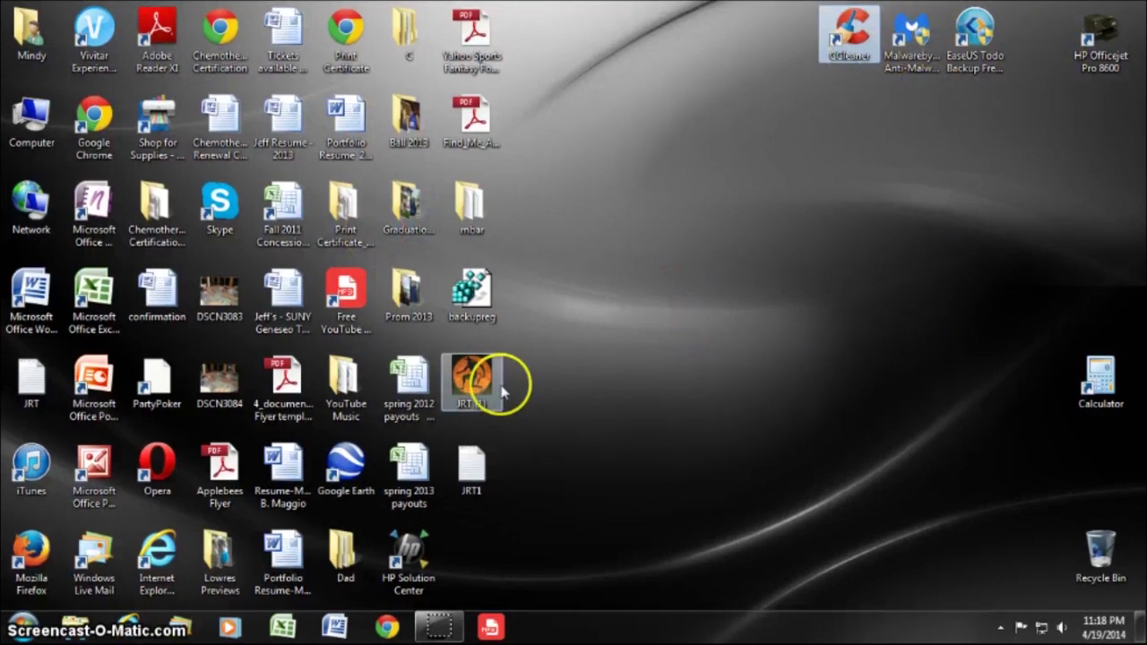
pyautogui.moveTo(493, 381); pyautogui.dragTo(759, 234)
pyautogui.moveTo(813, 53); pyautogui.dragTo(780, 38)
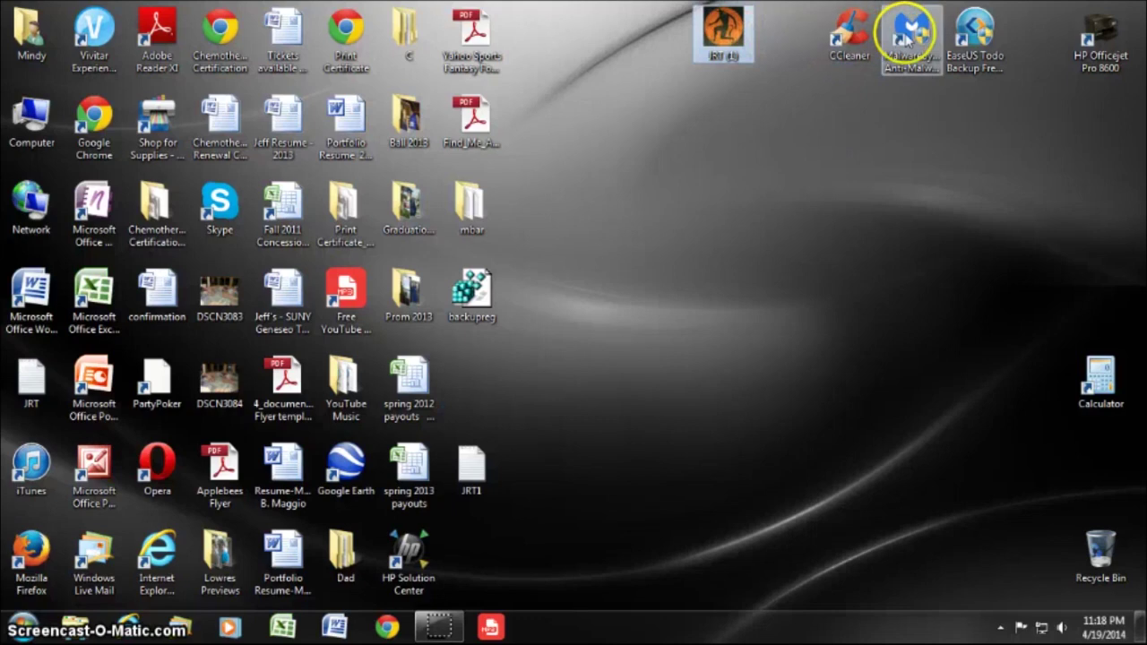
pyautogui.moveTo(907, 36); pyautogui.dragTo(760, 10)
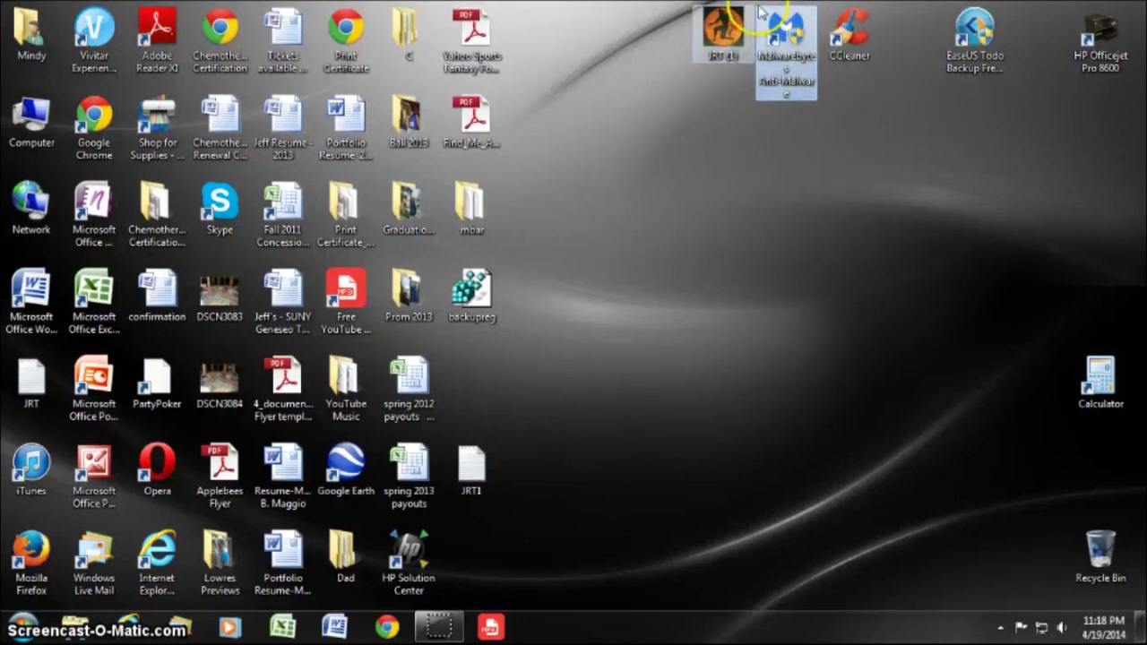